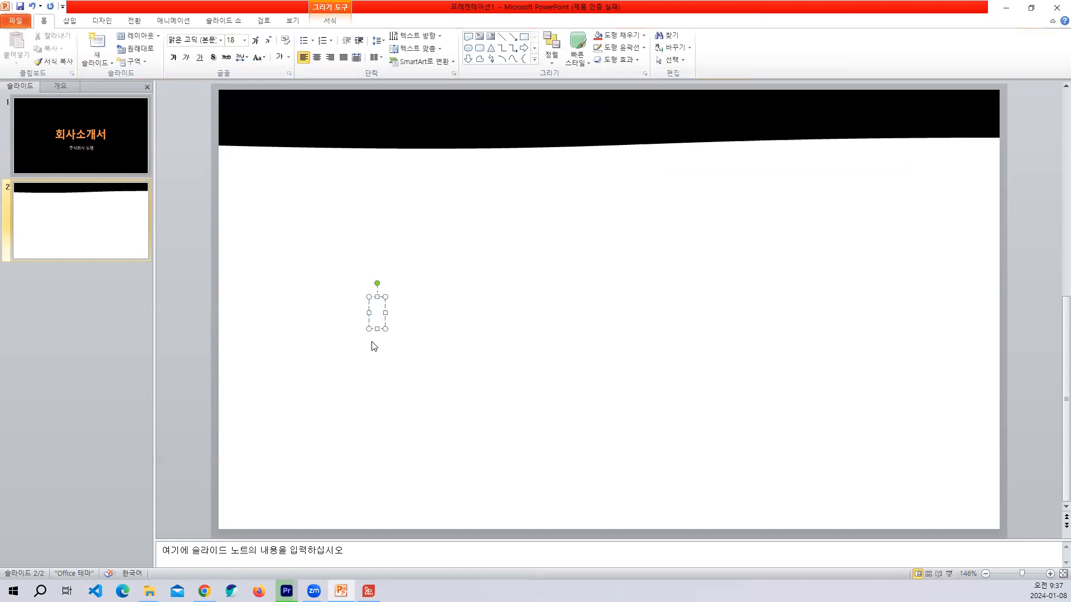
Place the title text 목차 on the black header band in white at 32 pt.
drag(384, 296, 261, 102)
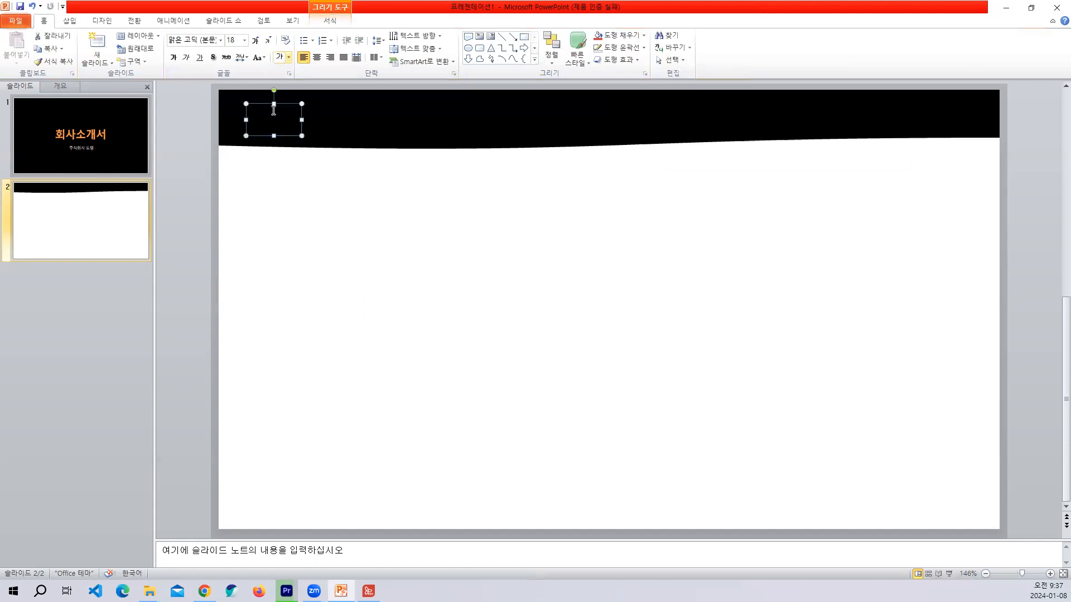
click(280, 56)
click(255, 41)
drag(275, 94, 266, 94)
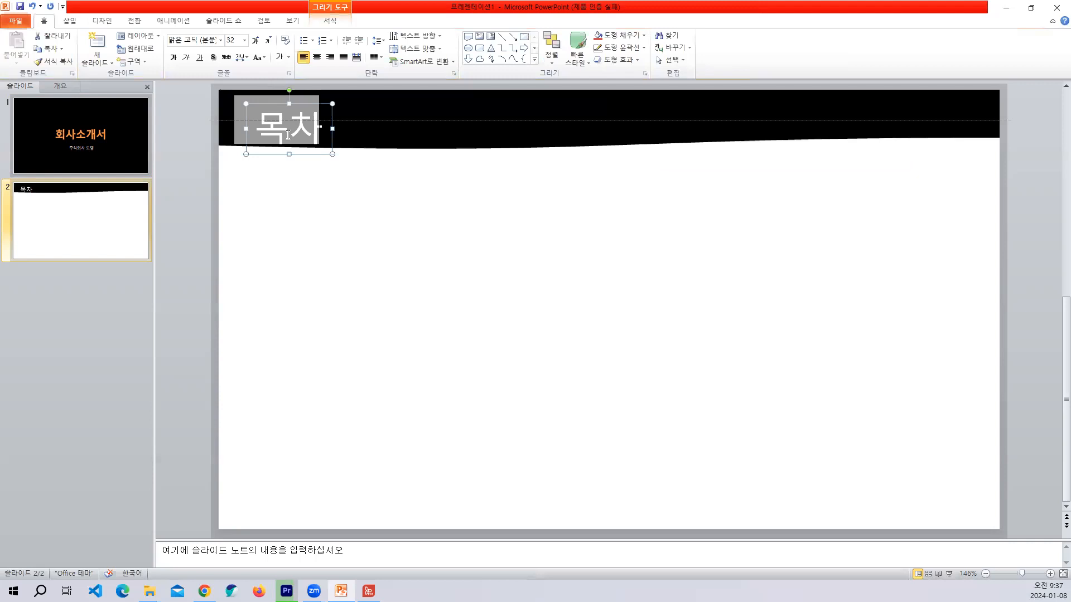
drag(288, 135, 289, 136)
click(329, 220)
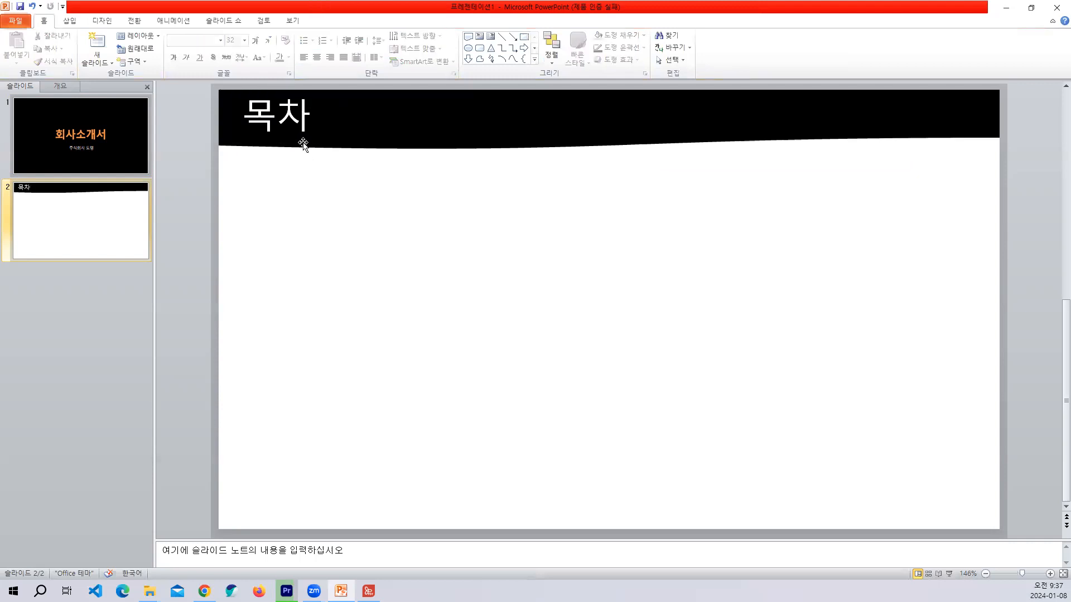
Reduce the 목차 title to 28 pt and reposition it within the black header band.
click(303, 144)
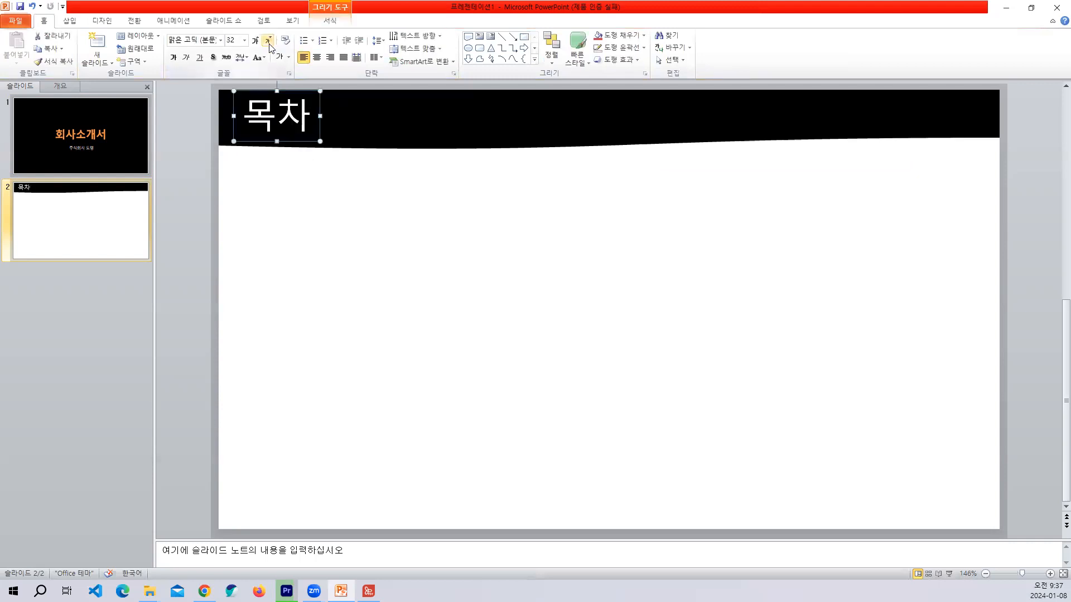
click(268, 41)
drag(303, 136, 303, 139)
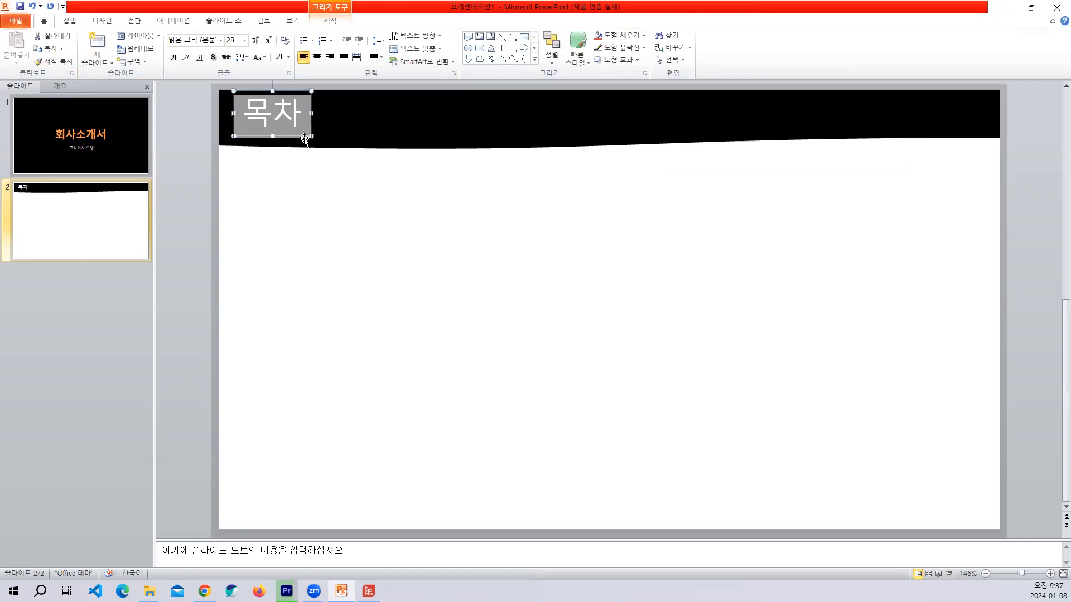
click(520, 373)
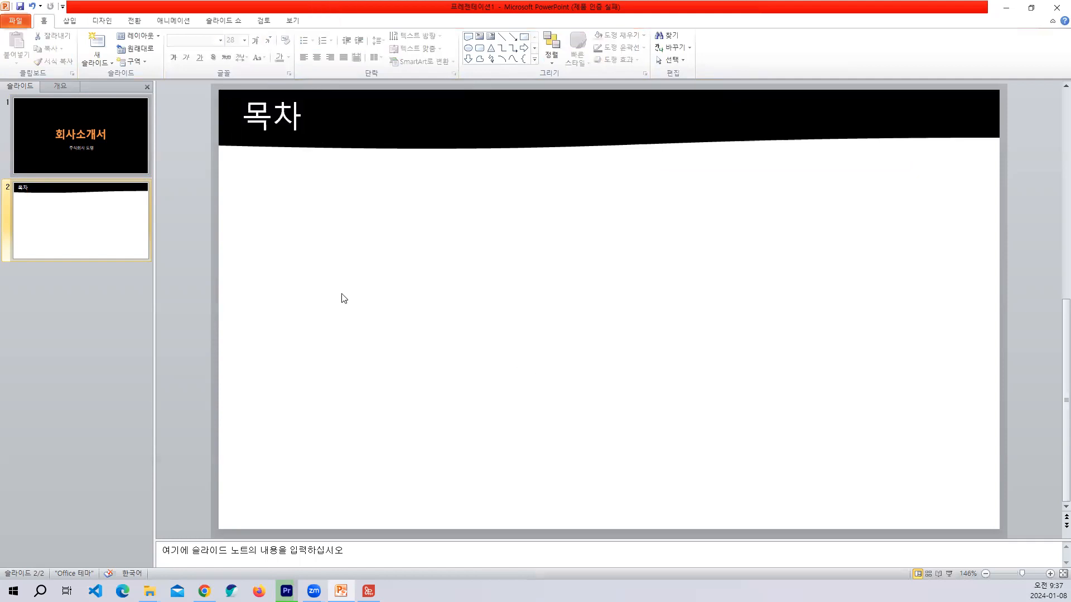
click(280, 129)
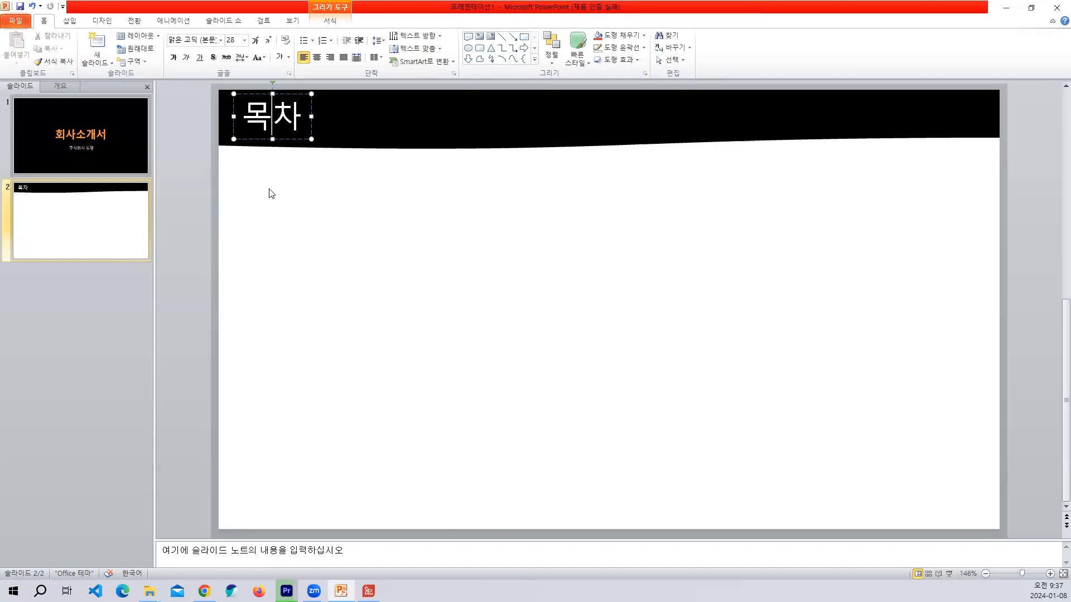
click(359, 252)
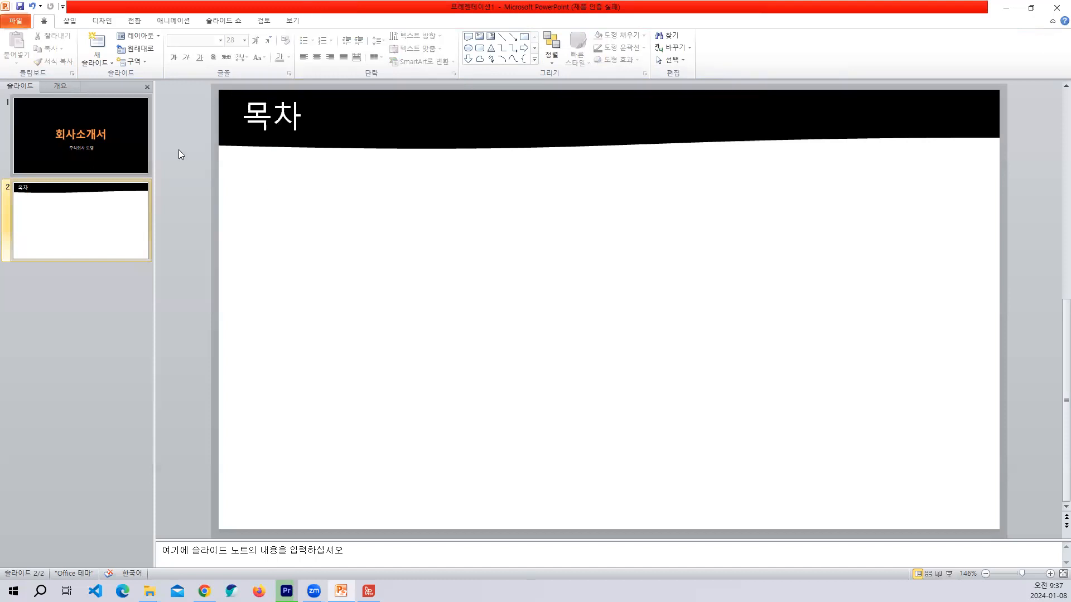
Draw a thin horizontal rectangle about 0.2 cm high and 6.8 cm wide mid-slide and remove its outline.
click(69, 21)
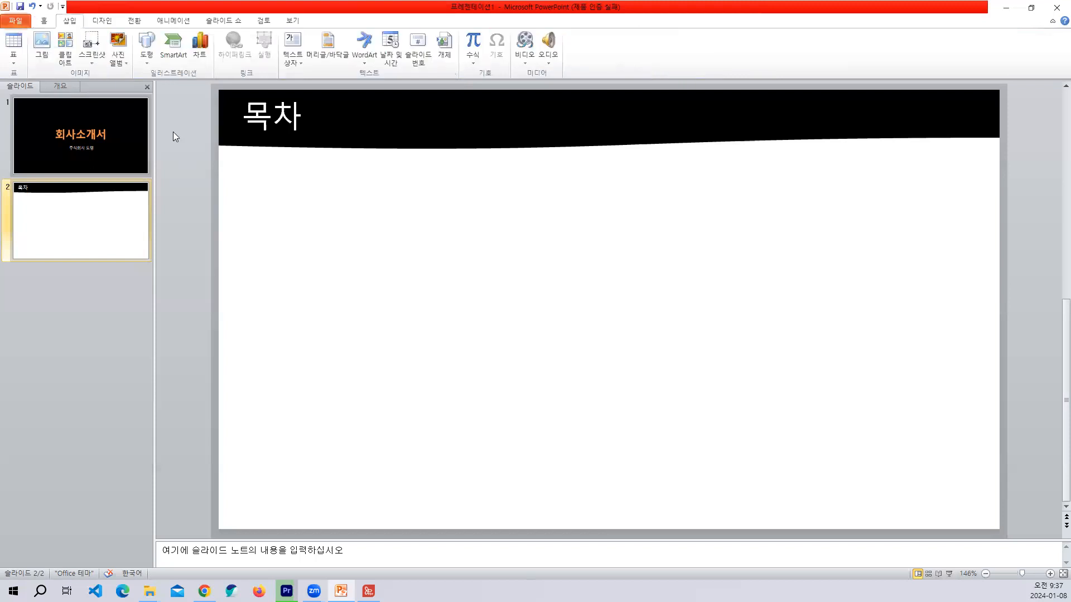
click(146, 49)
drag(516, 266, 727, 273)
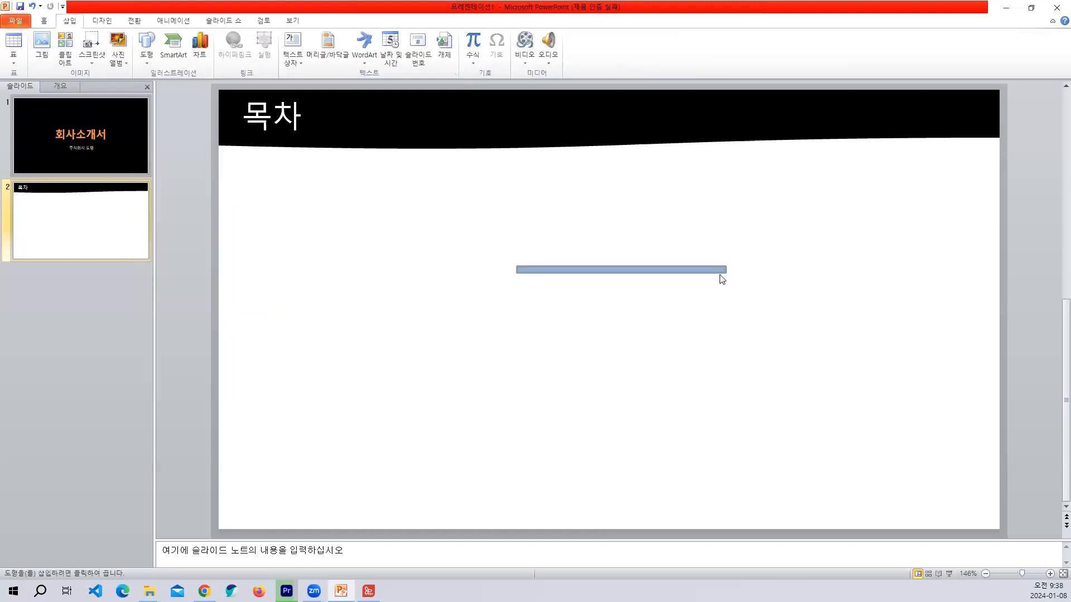
click(401, 48)
click(417, 145)
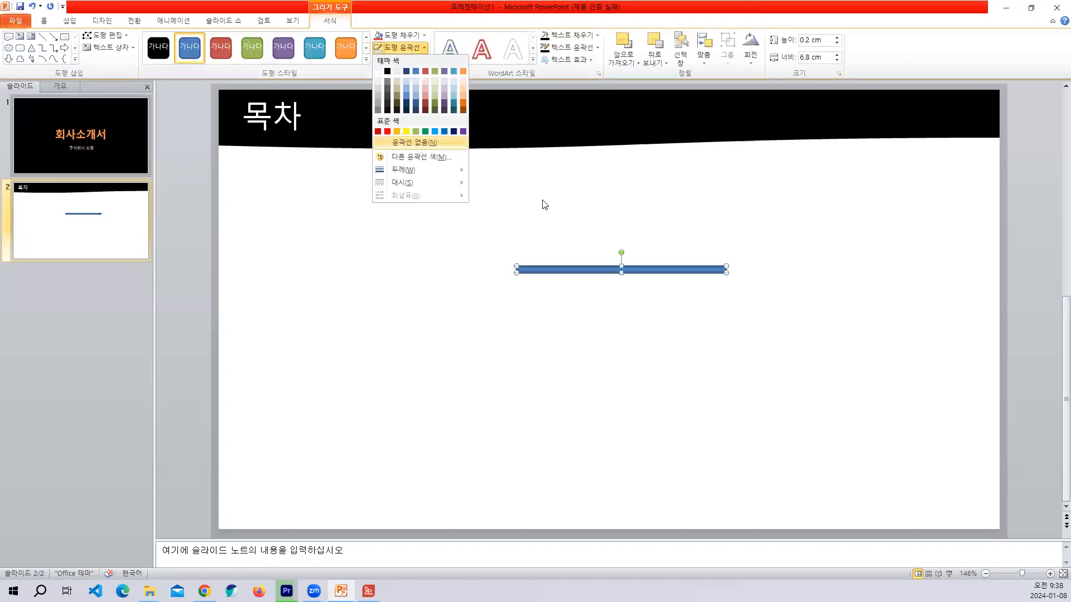
Fill the thin bar black, widen it to about 9 cm, and shift it slightly left.
click(400, 35)
click(386, 58)
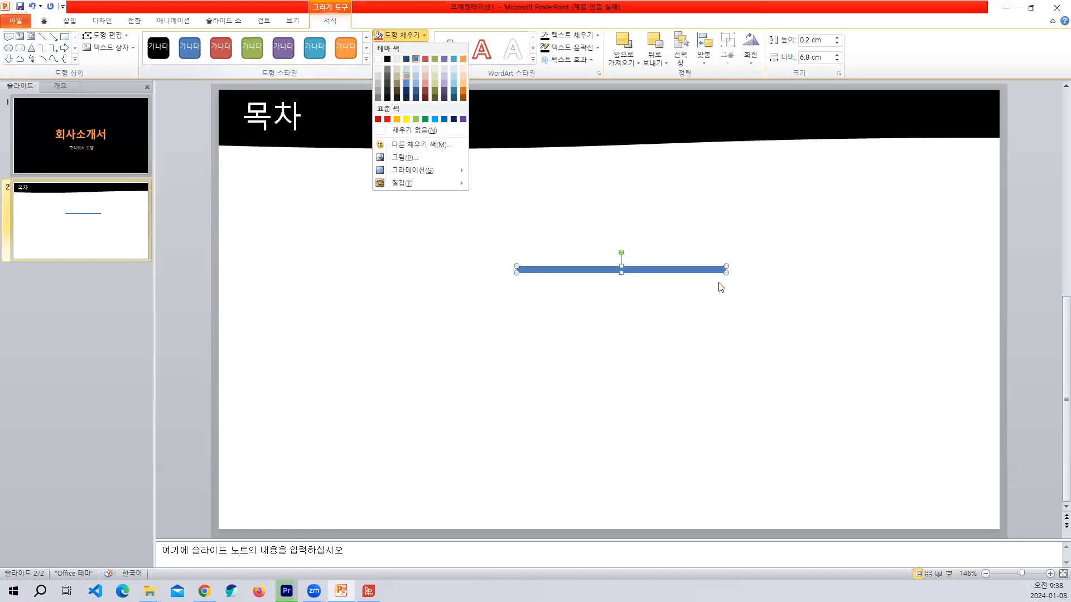
drag(725, 271, 794, 270)
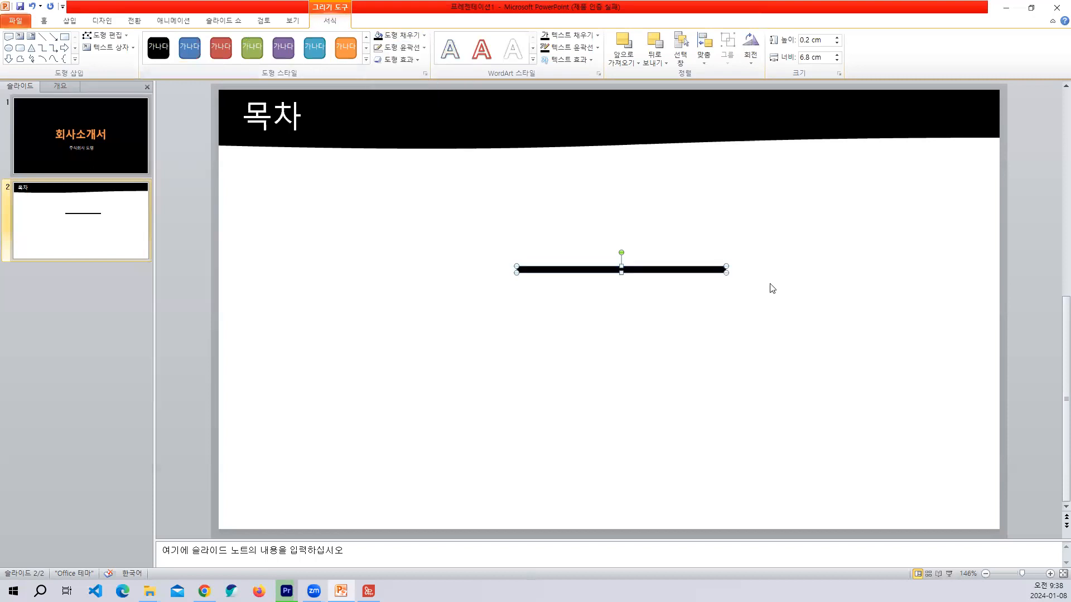
drag(610, 274, 584, 276)
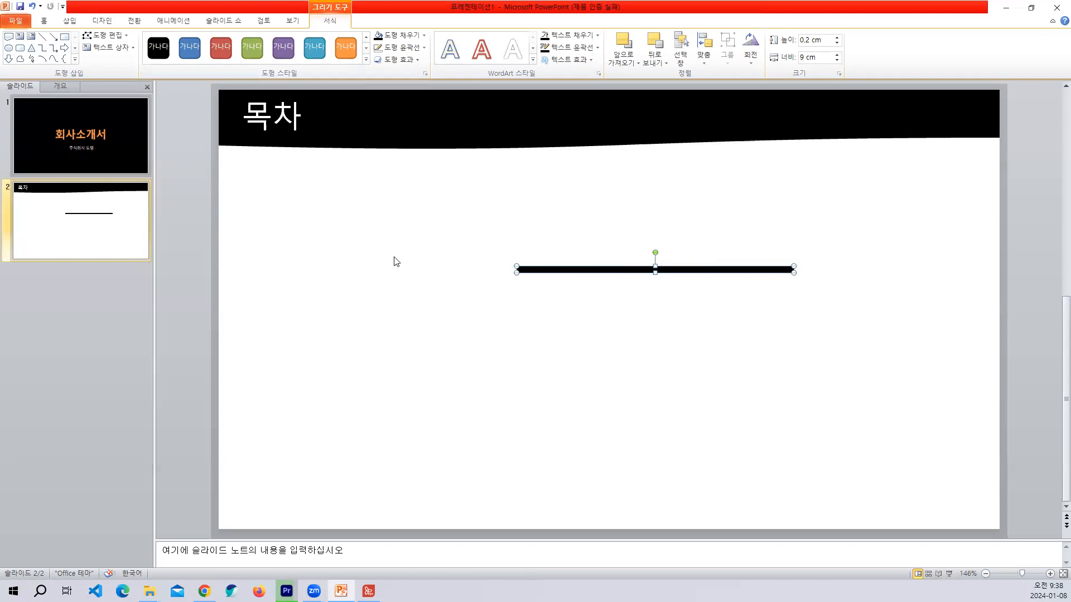
Add a black rectangle without outline, about 1.6 cm high and 2 cm wide, at the left end of the thin bar.
click(65, 37)
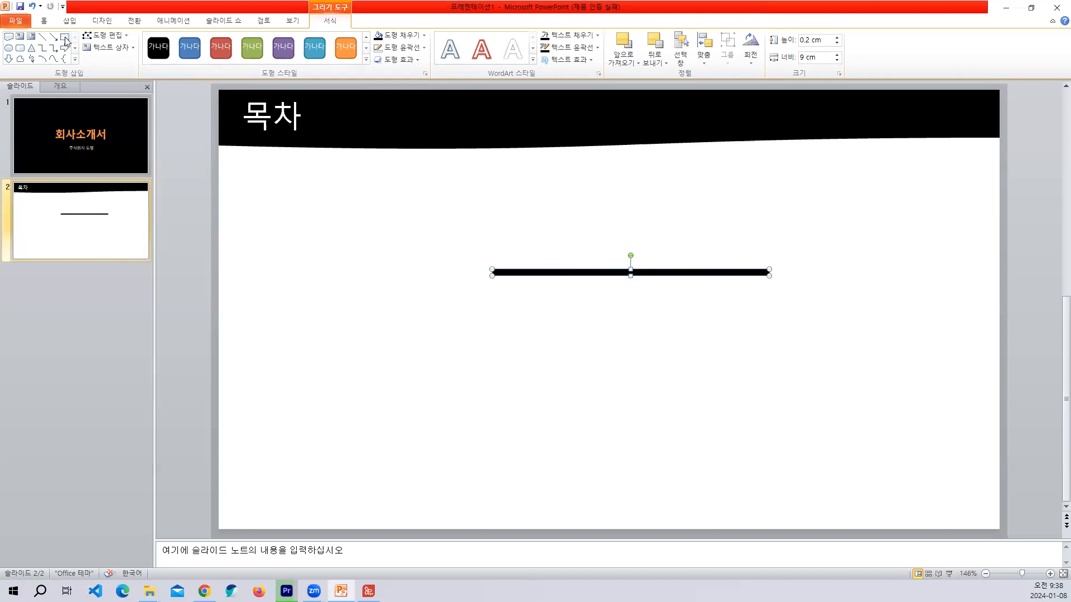
mouse_move(419, 217)
mouse_down()
mouse_move(482, 265)
mouse_move(462, 256)
mouse_move(479, 239)
mouse_up()
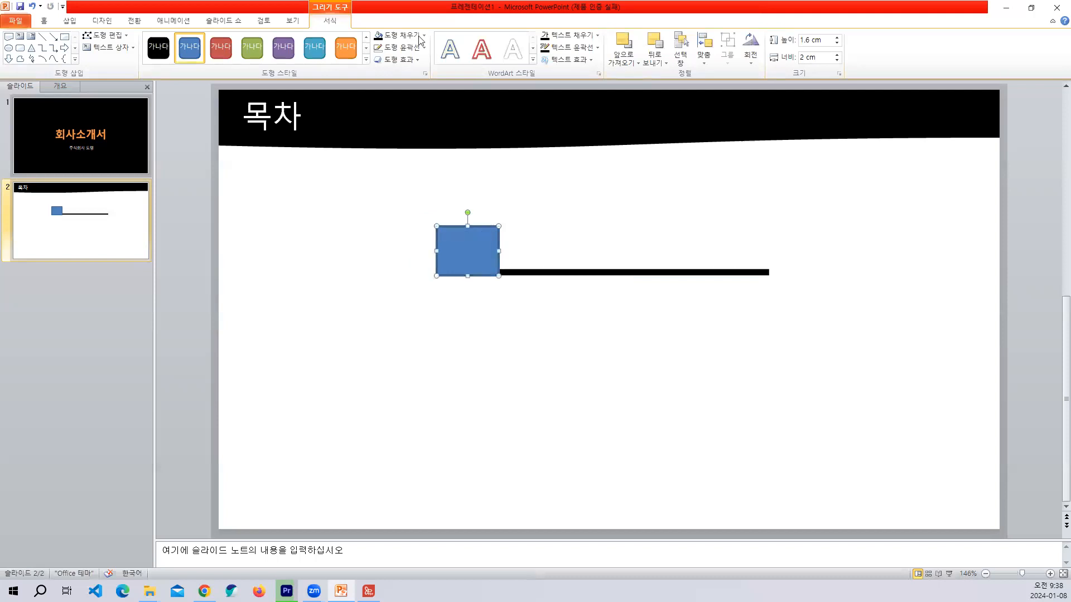
click(400, 35)
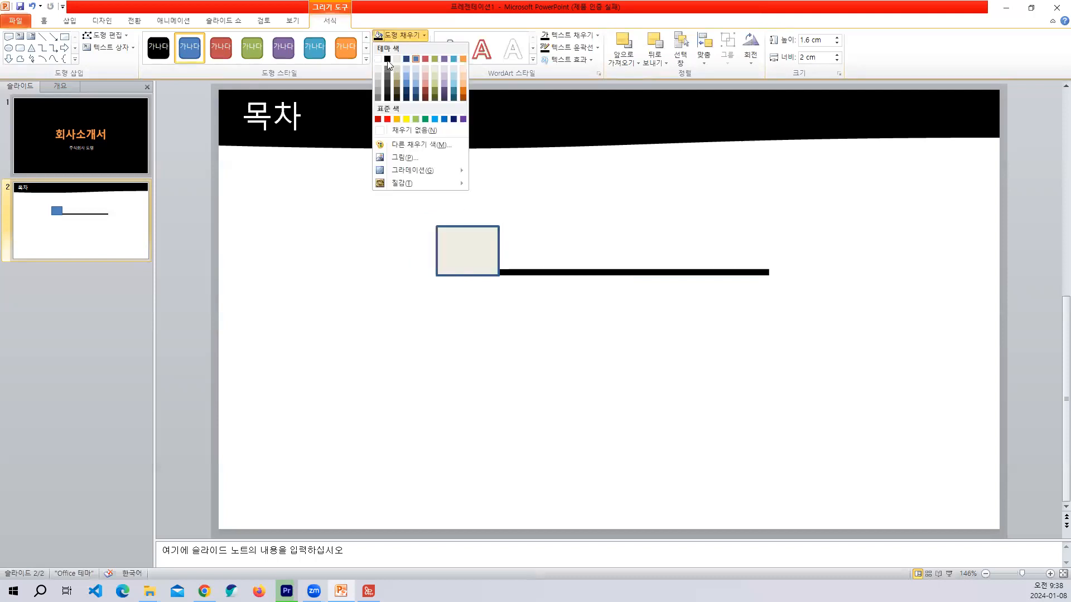
click(387, 59)
click(401, 48)
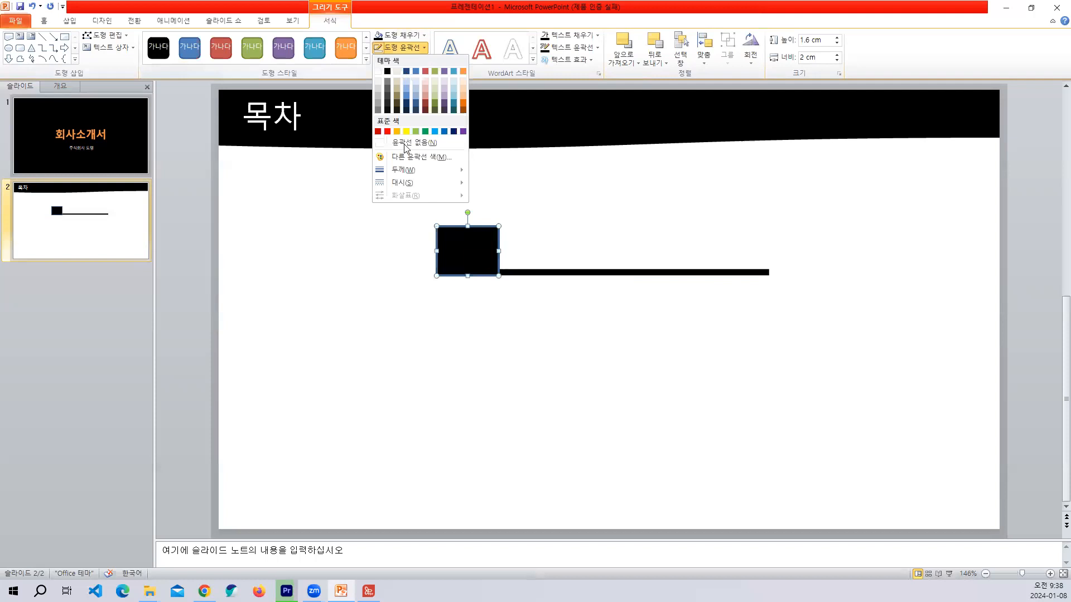
click(405, 145)
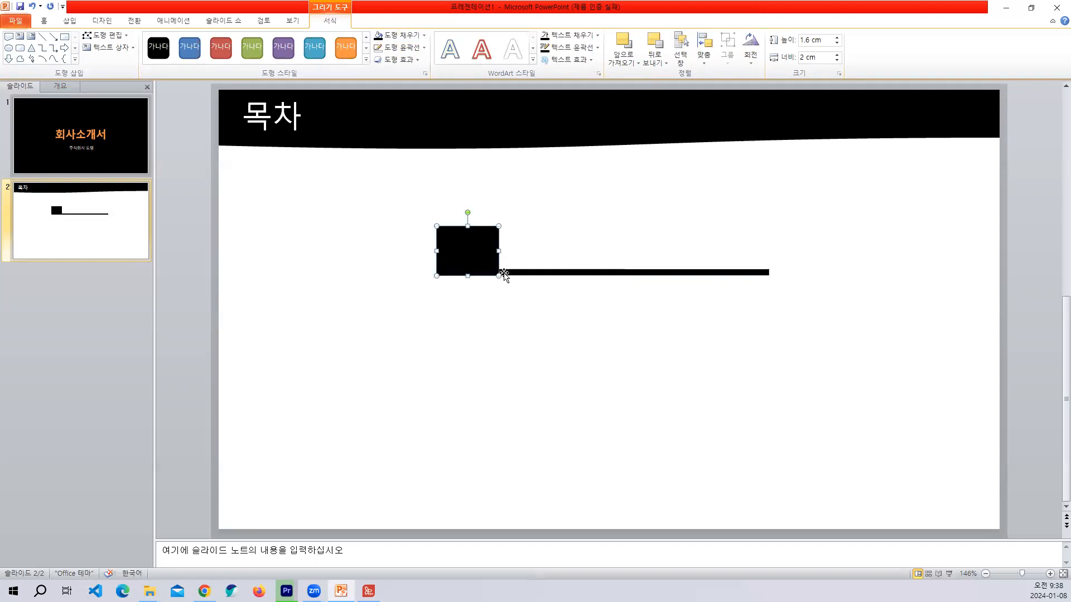
click(460, 309)
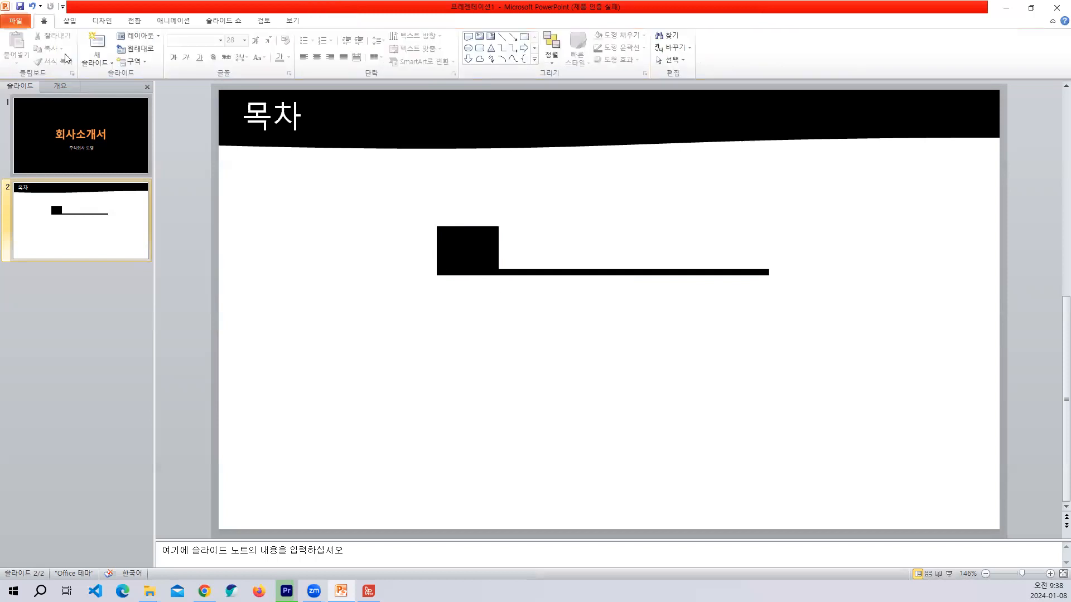
Try an angled bevel effect (입체 효과) on the black rectangle.
click(466, 250)
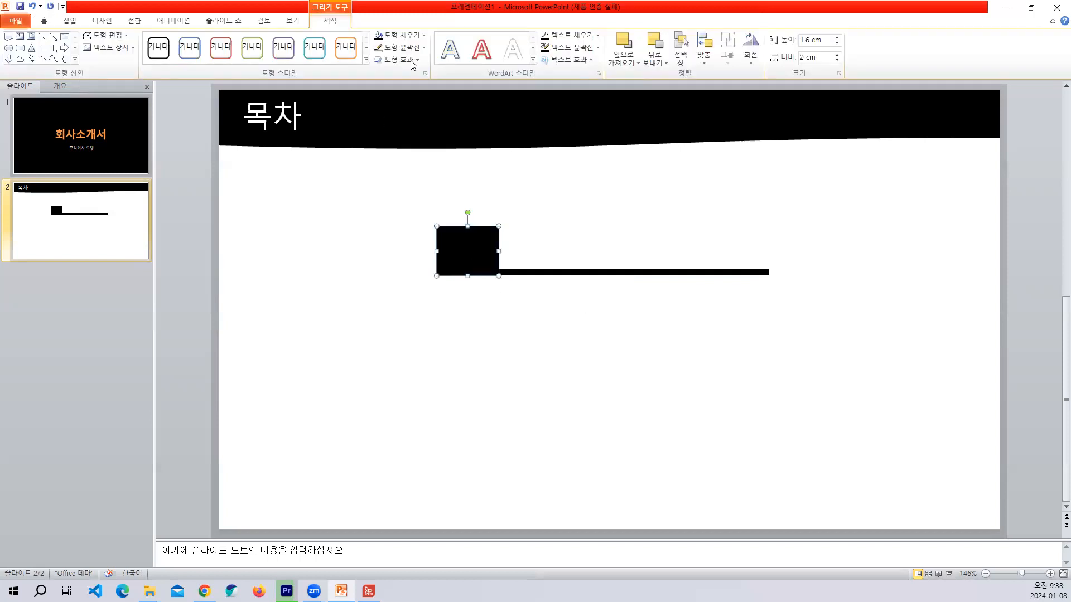
click(414, 61)
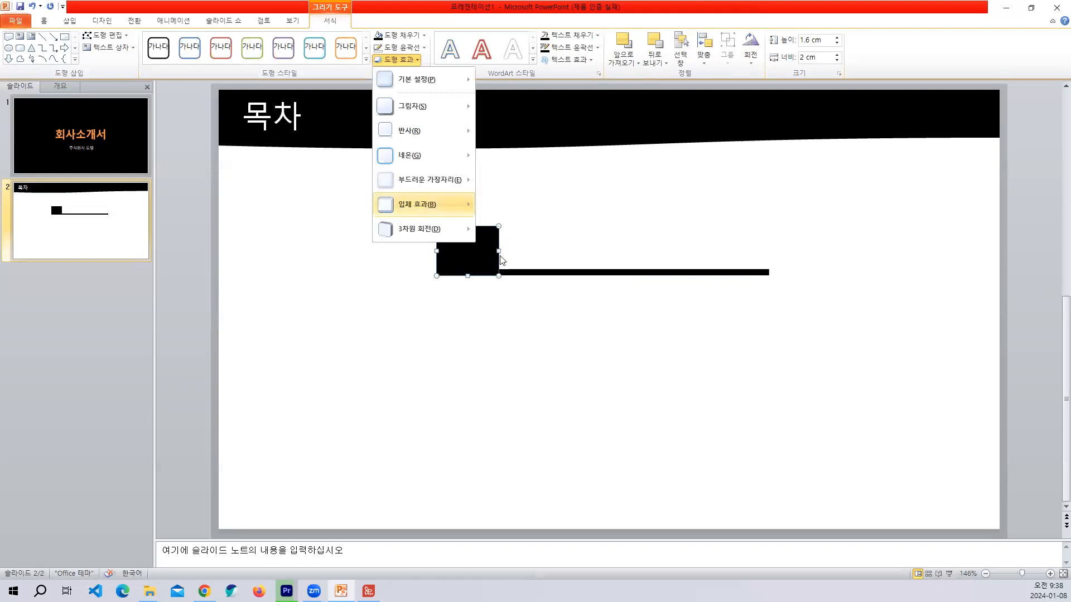
mouse_move(421, 205)
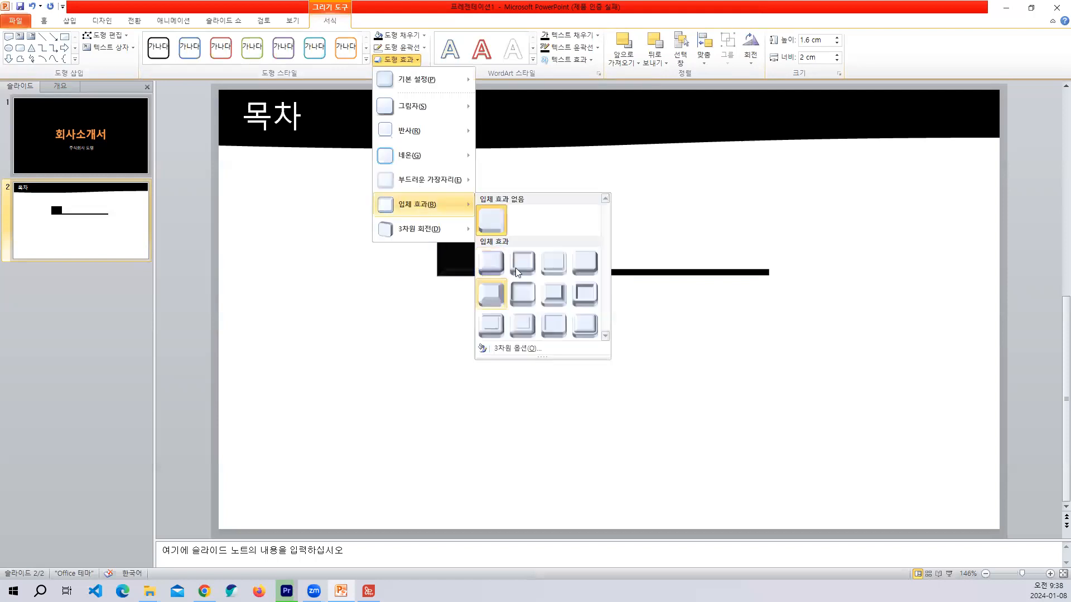
click(493, 304)
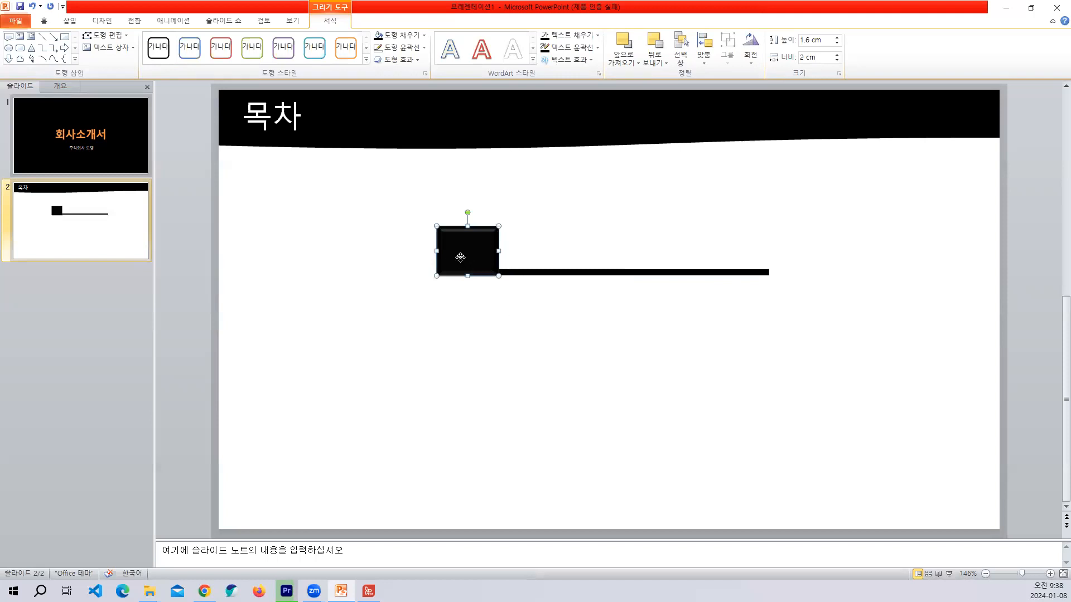
click(507, 308)
Remove the bevel effect from the black rectangle.
click(441, 248)
click(397, 59)
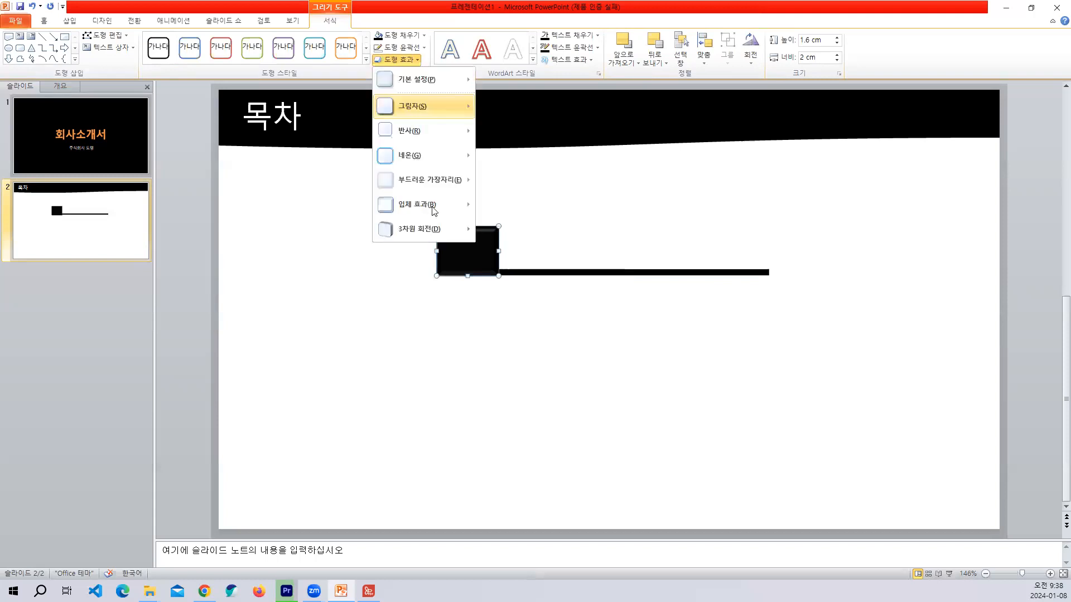
mouse_move(424, 206)
click(423, 316)
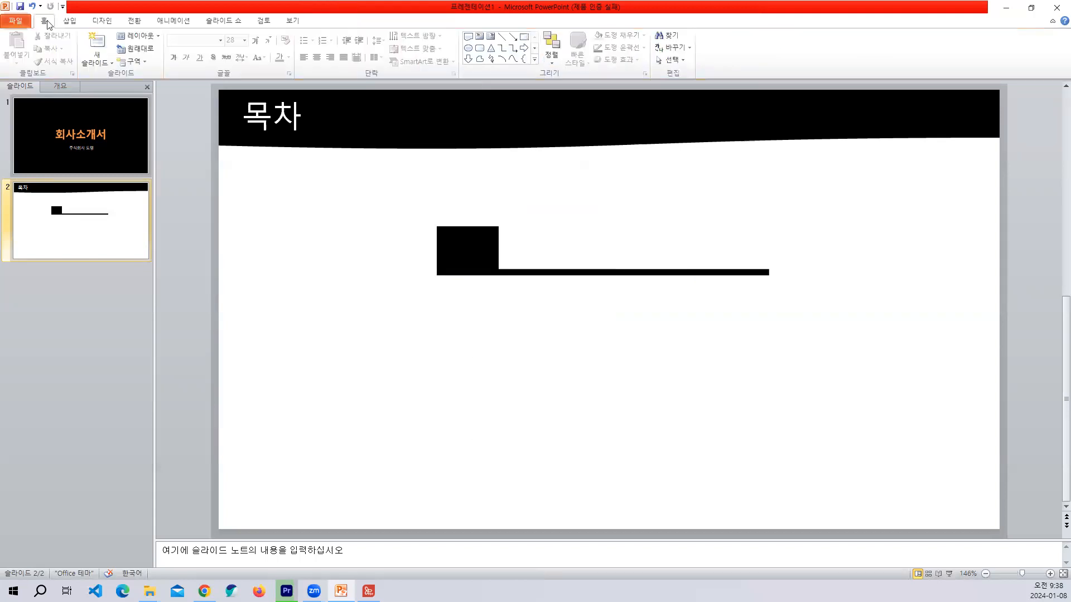
Add a text box with the number 1, center it on the black rectangle, and color it white.
click(70, 21)
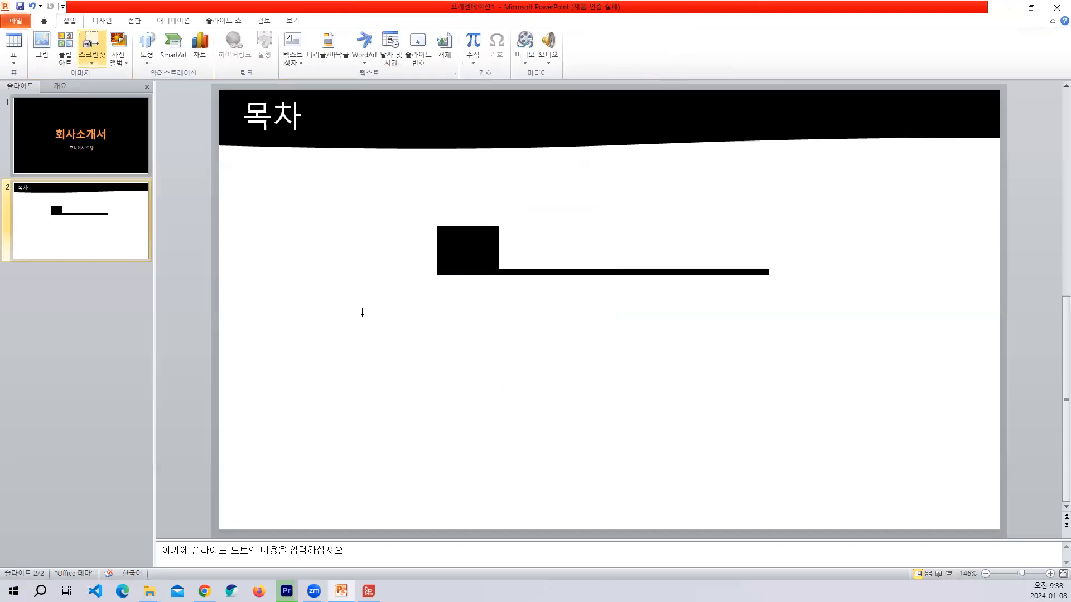
click(365, 318)
text(1)
key(Escape)
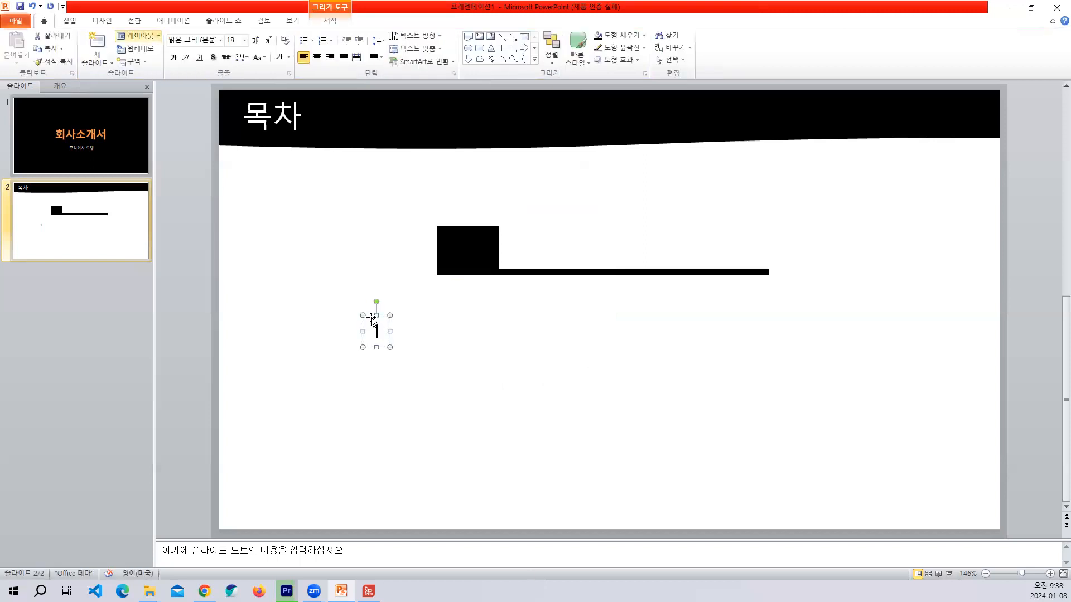
drag(455, 235, 455, 235)
click(283, 58)
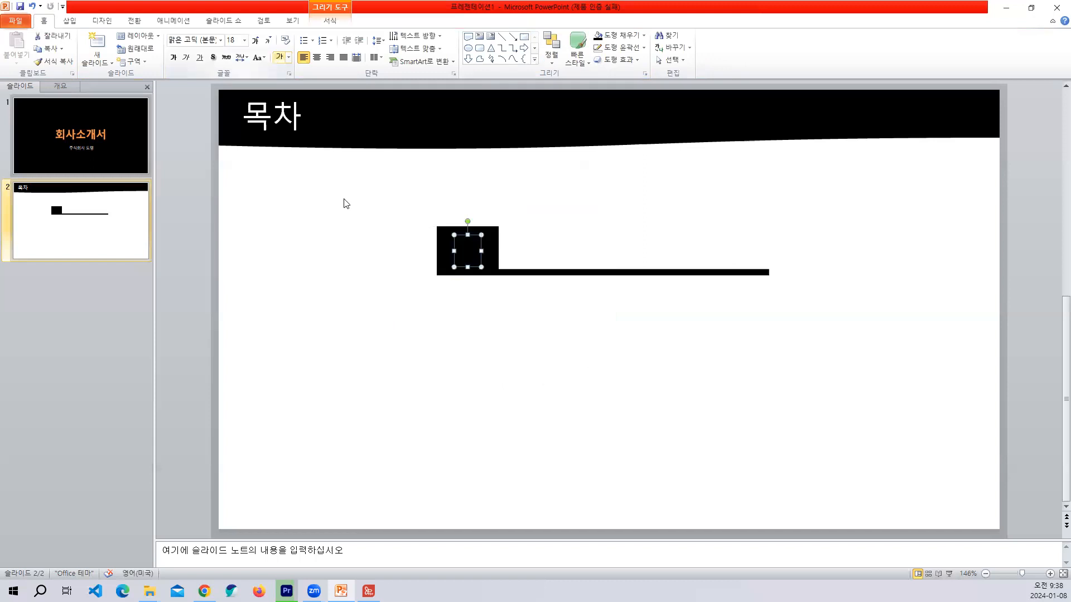
click(455, 366)
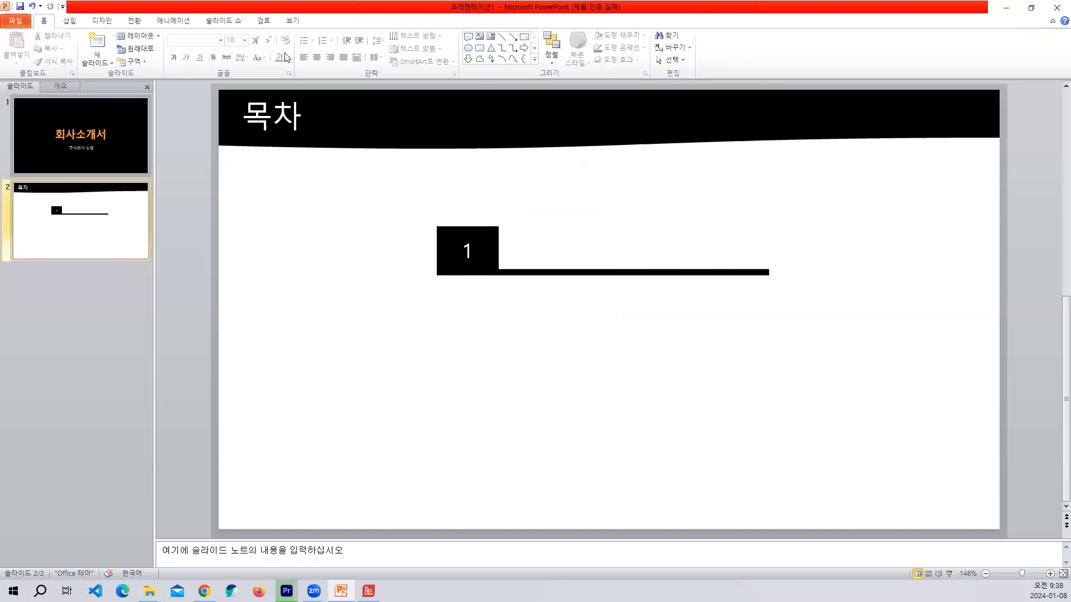
Add a text box reading 회사 개요 and place it above the thin bar, beside the numbered rectangle.
click(70, 21)
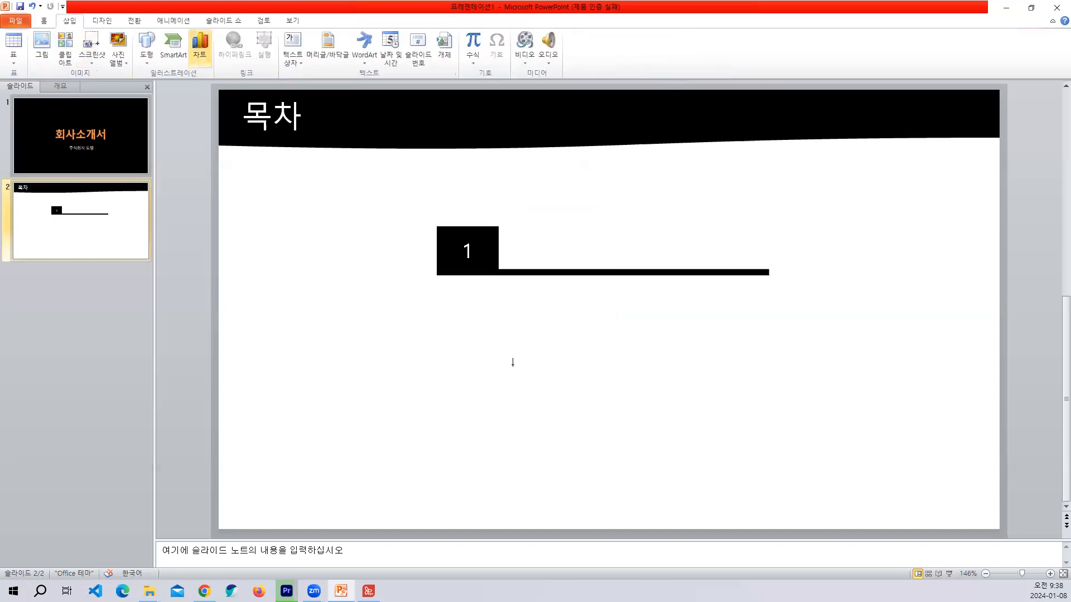
click(530, 401)
text(ㅎ)
text(회사)
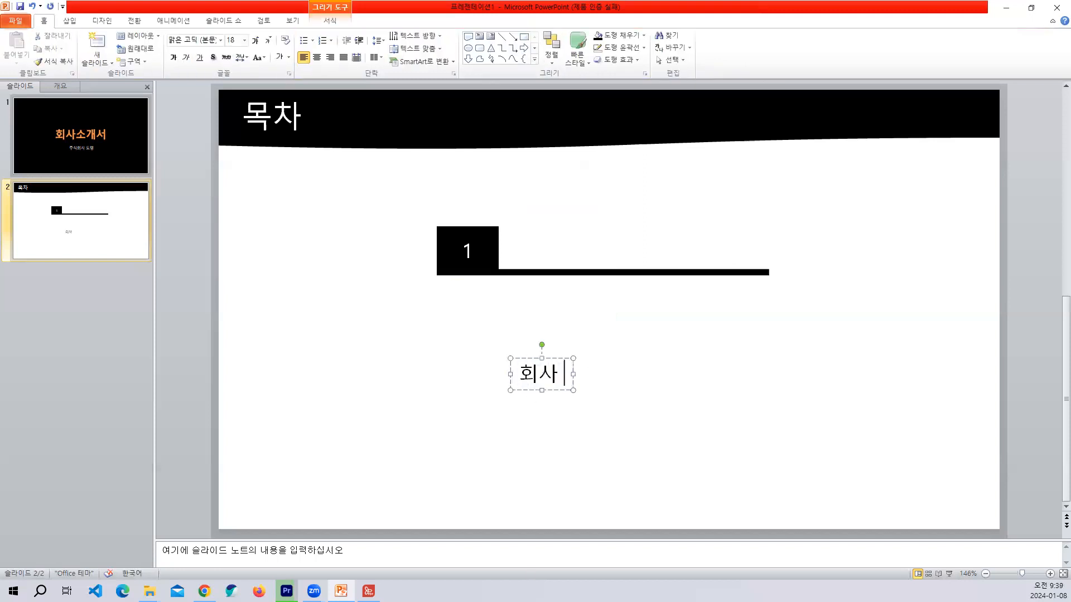
text( 개요)
drag(553, 232, 541, 231)
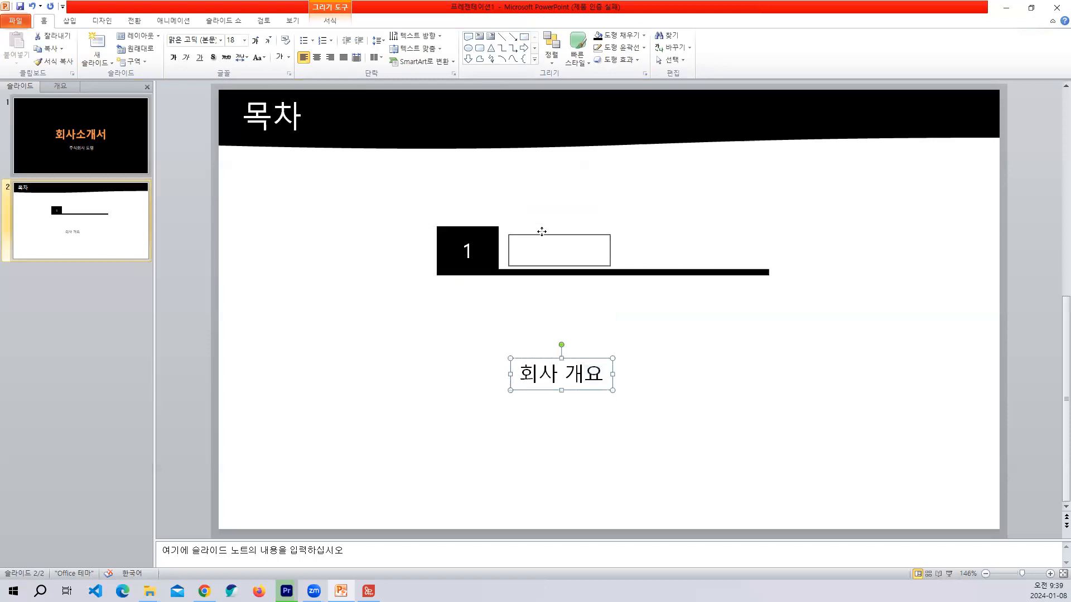
click(607, 445)
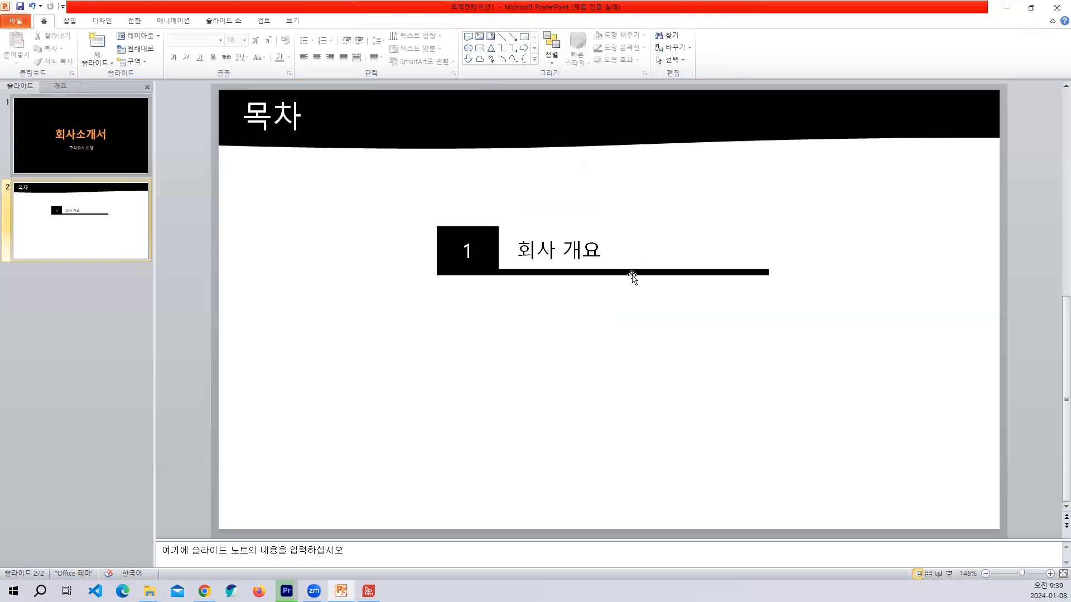
Group the numbered rectangle, its label and the thin bar, and place two copies of the group below it in a column.
drag(338, 190, 846, 310)
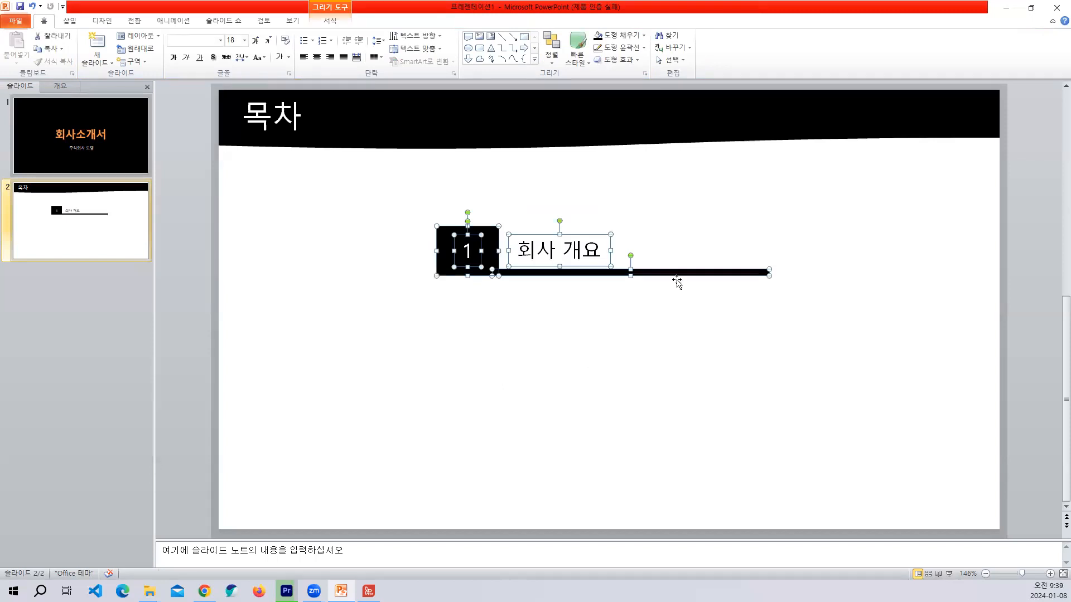
key(ctrl+g)
drag(529, 222, 526, 314)
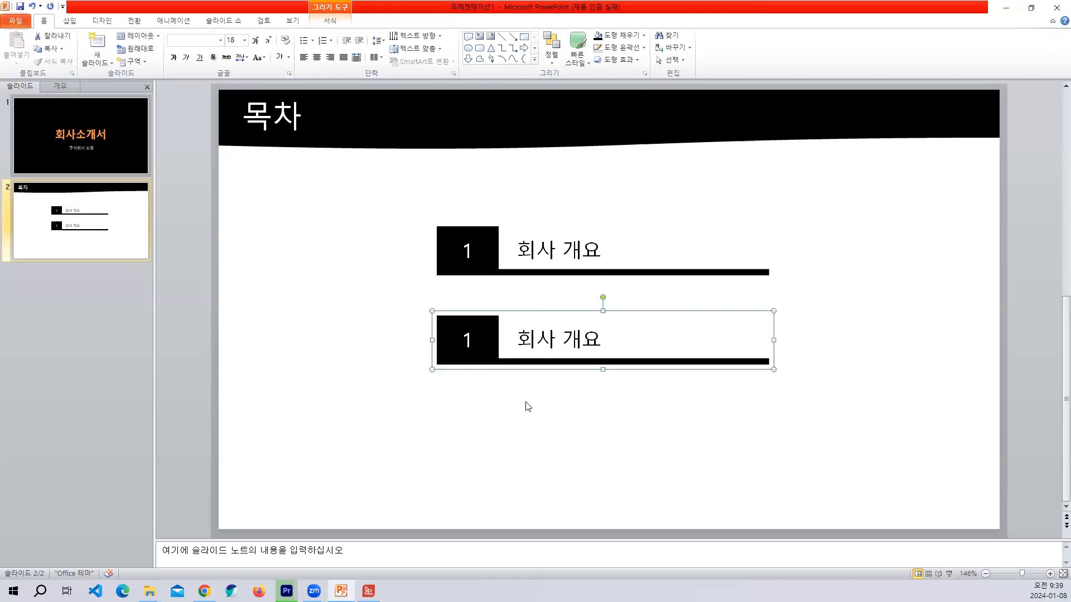
key(ctrl+d)
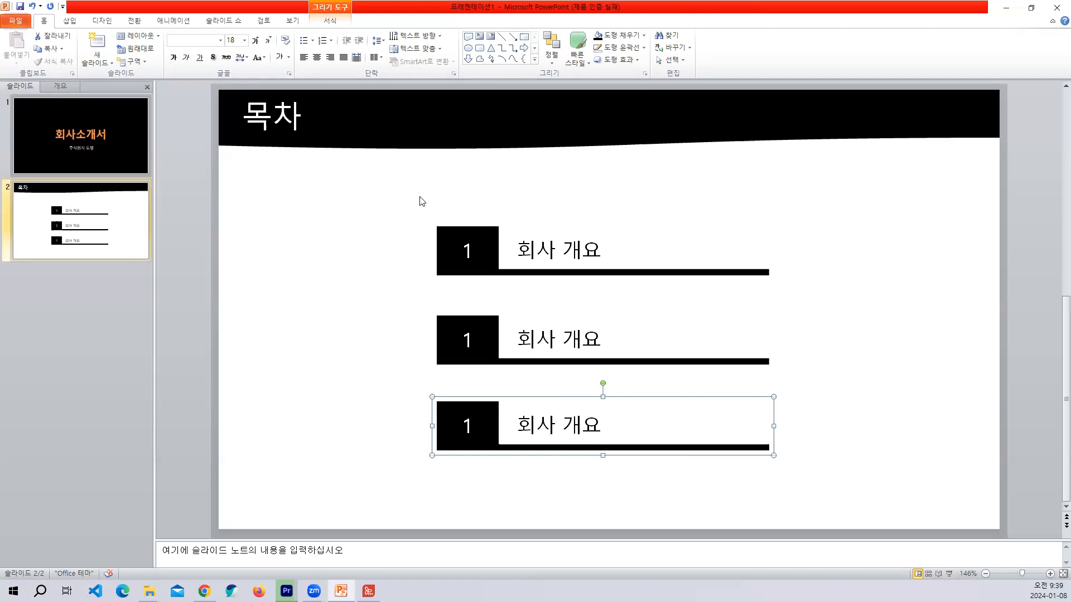
Try distributing the three entries vertically relative to the slide, and undo the distribution.
drag(352, 188, 833, 475)
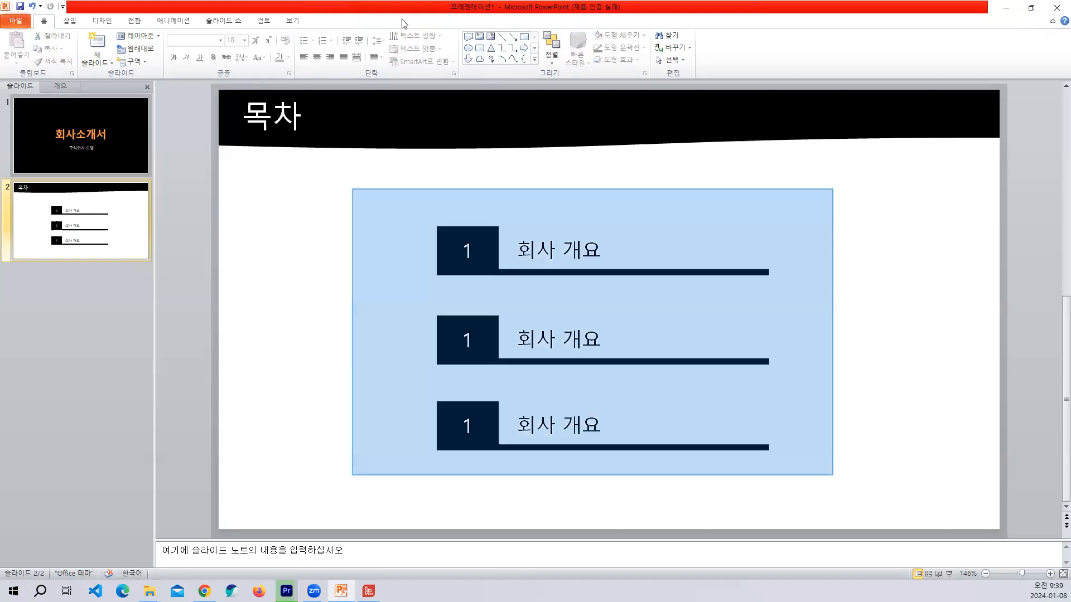
click(342, 20)
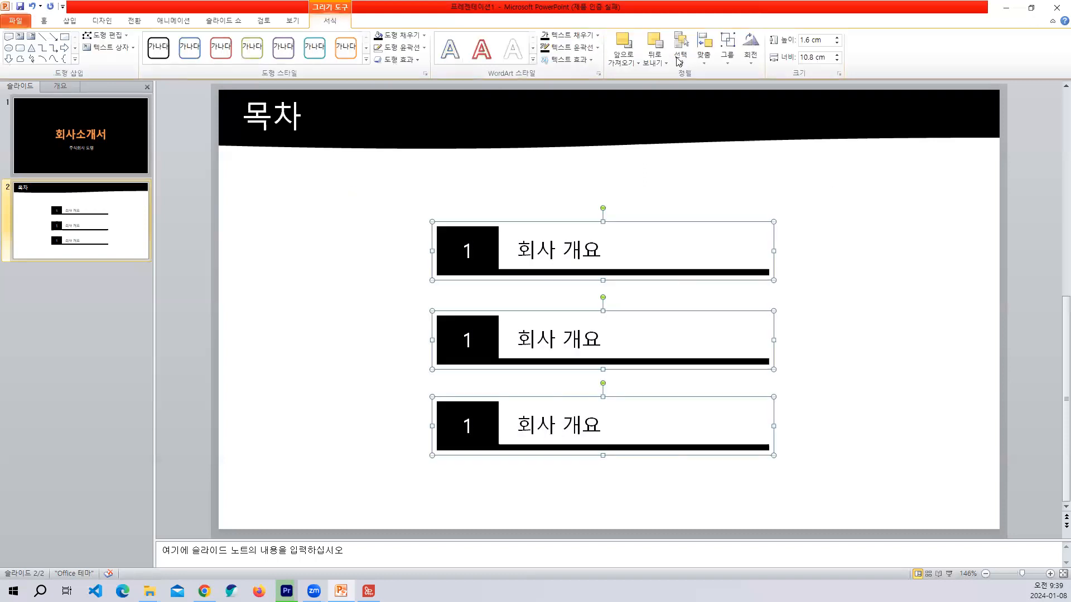
click(705, 58)
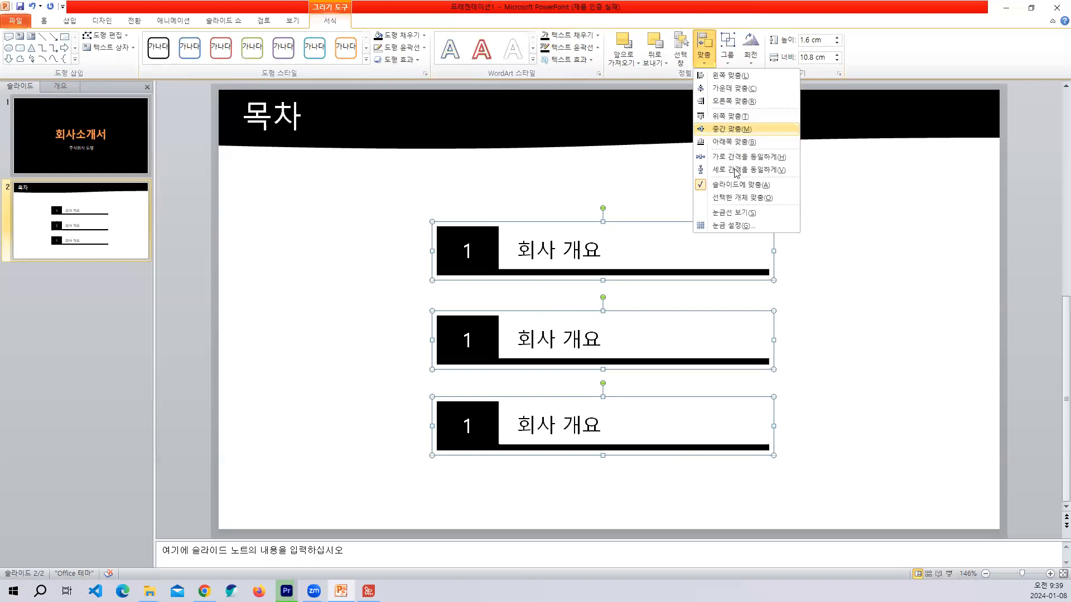
click(737, 170)
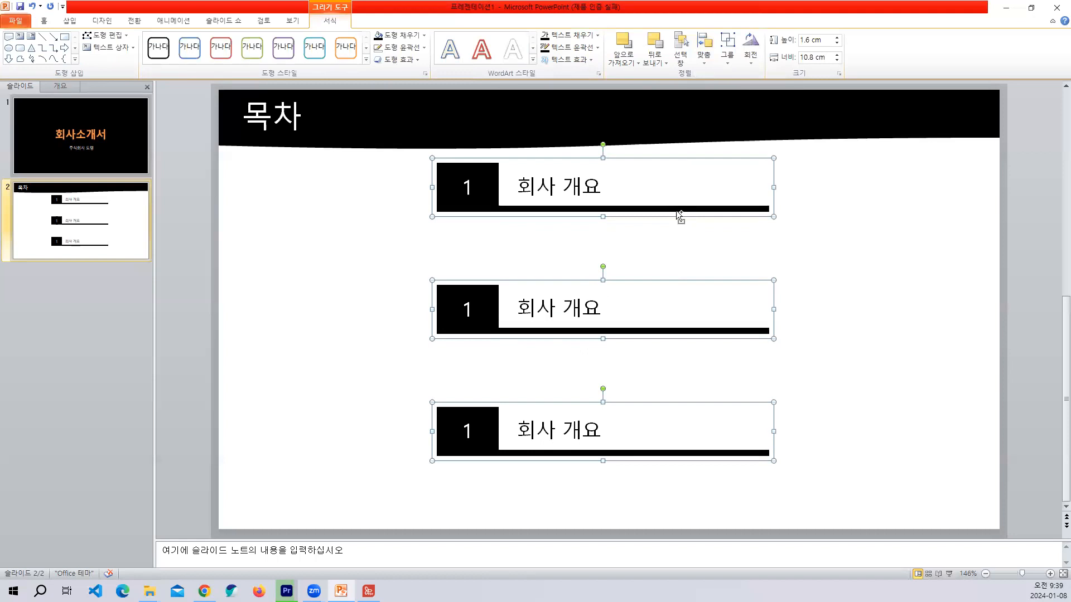
key(ctrl+z)
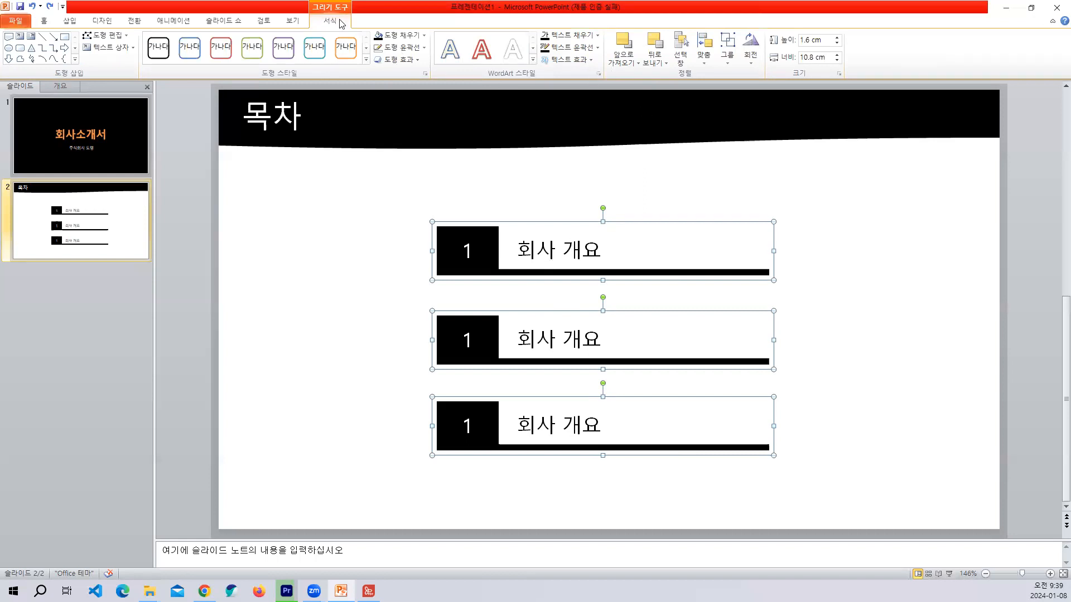
Switch alignment to the selected objects (선택한 개체 맞춤) and distribute the three entries with equal vertical spacing.
click(704, 62)
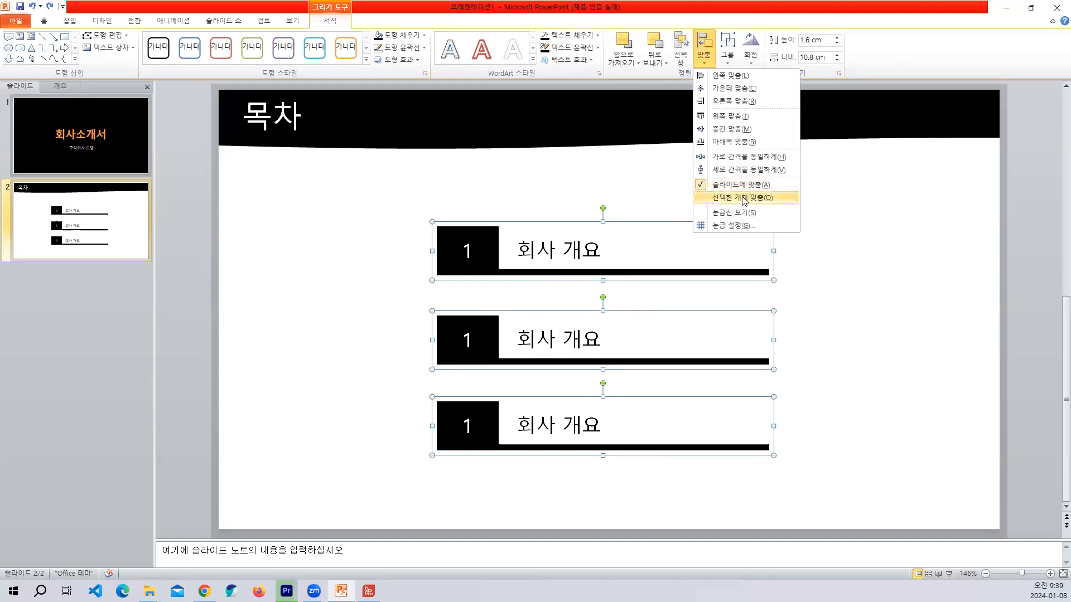
click(639, 246)
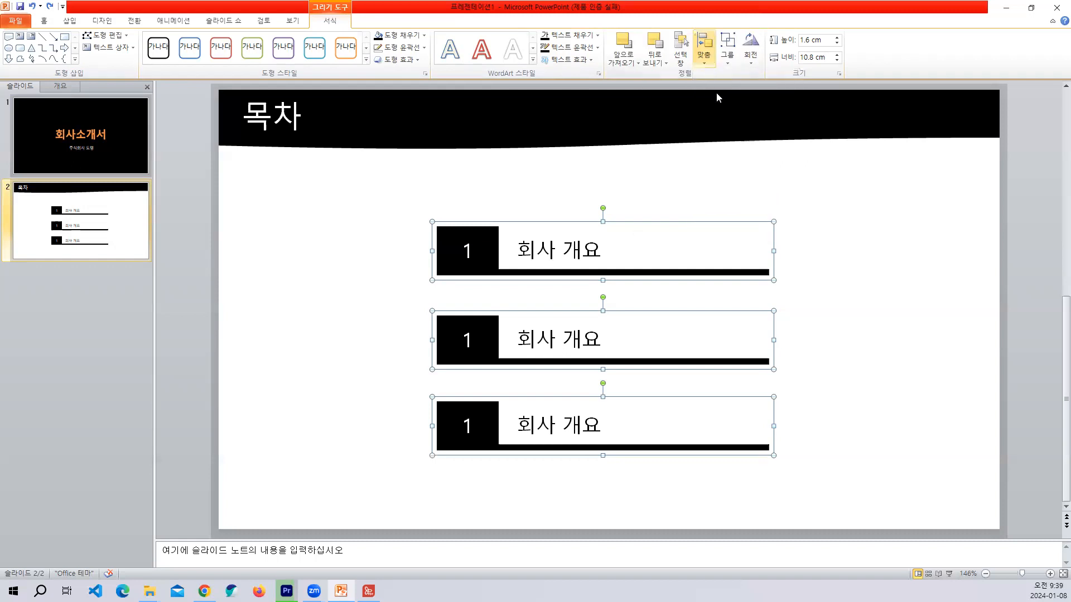
click(704, 49)
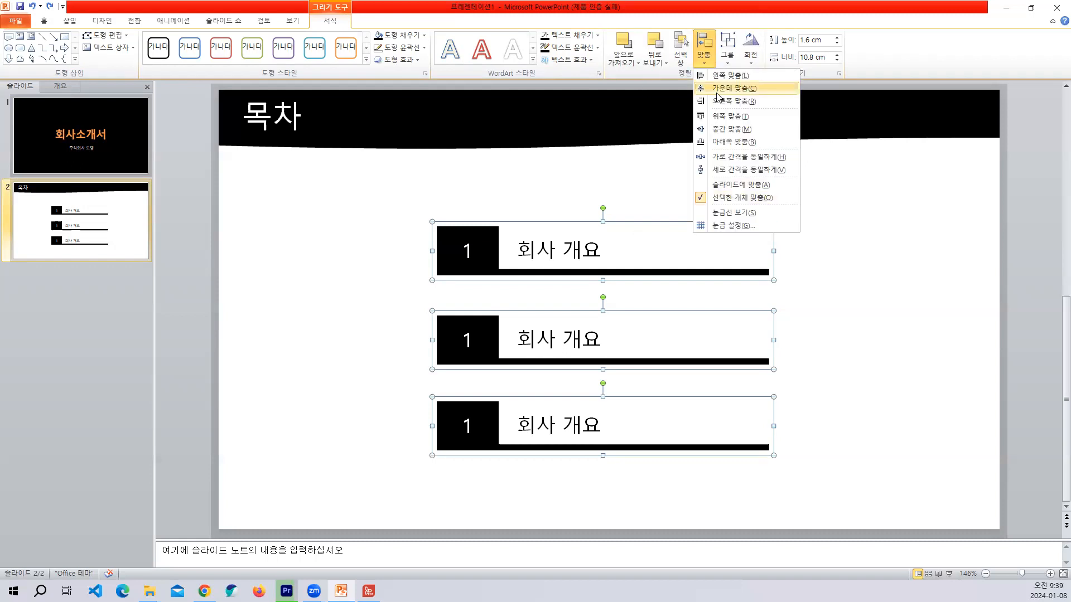
click(722, 172)
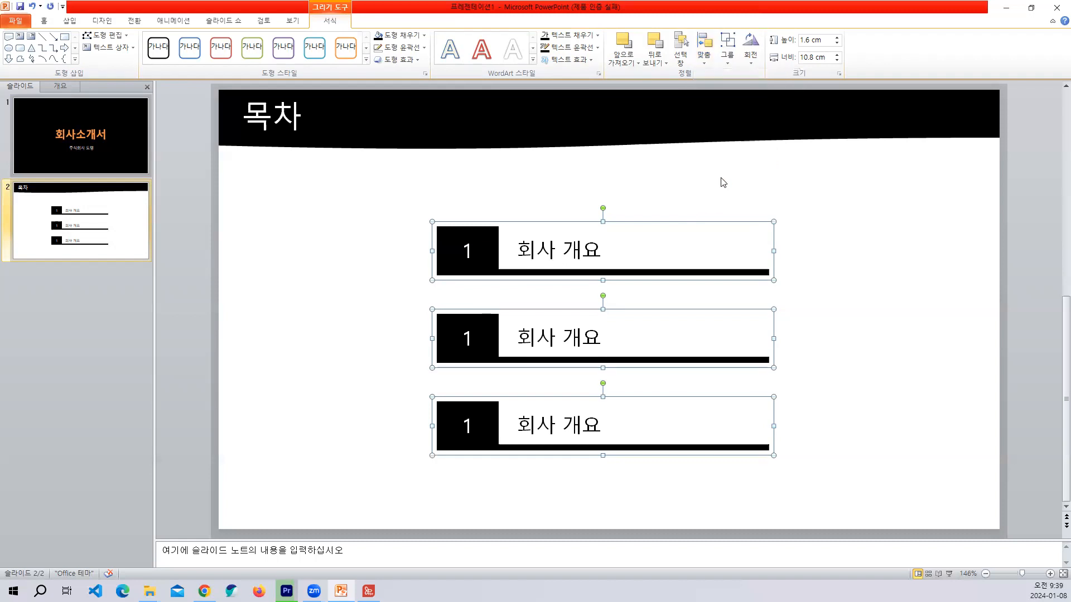
key(Escape)
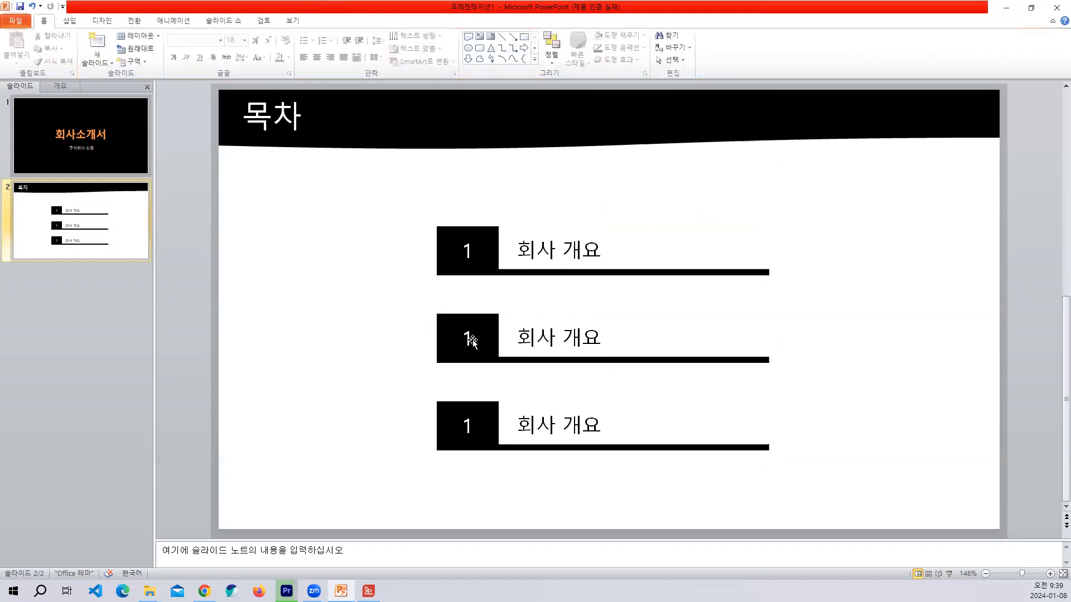
Change the middle entry's number to 2 and its label to 회사 현황.
click(473, 340)
key(BackSpace)
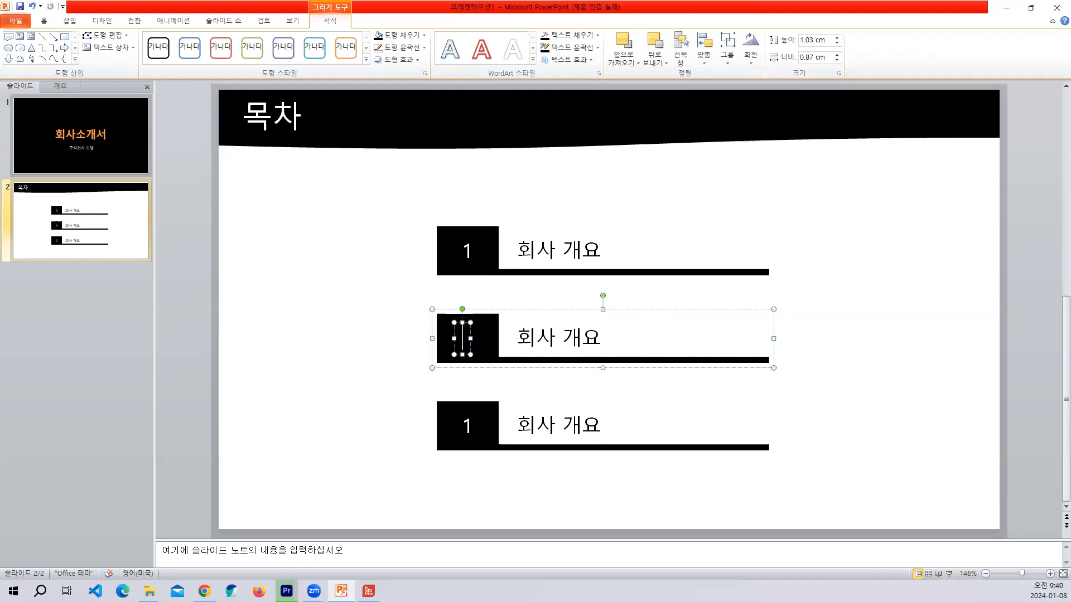
text(2)
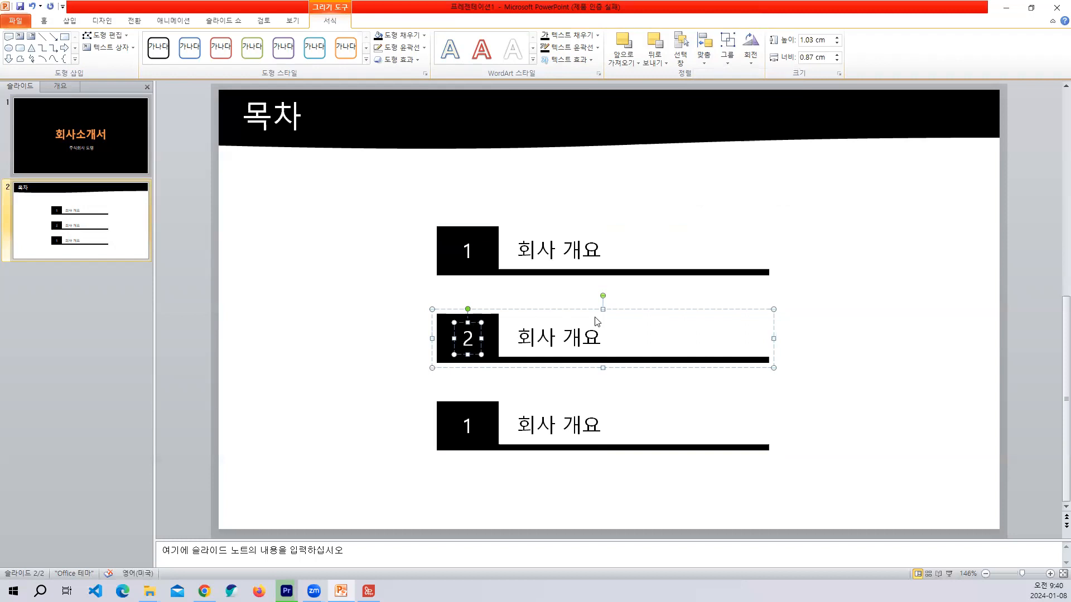
double_click(595, 325)
text(현황)
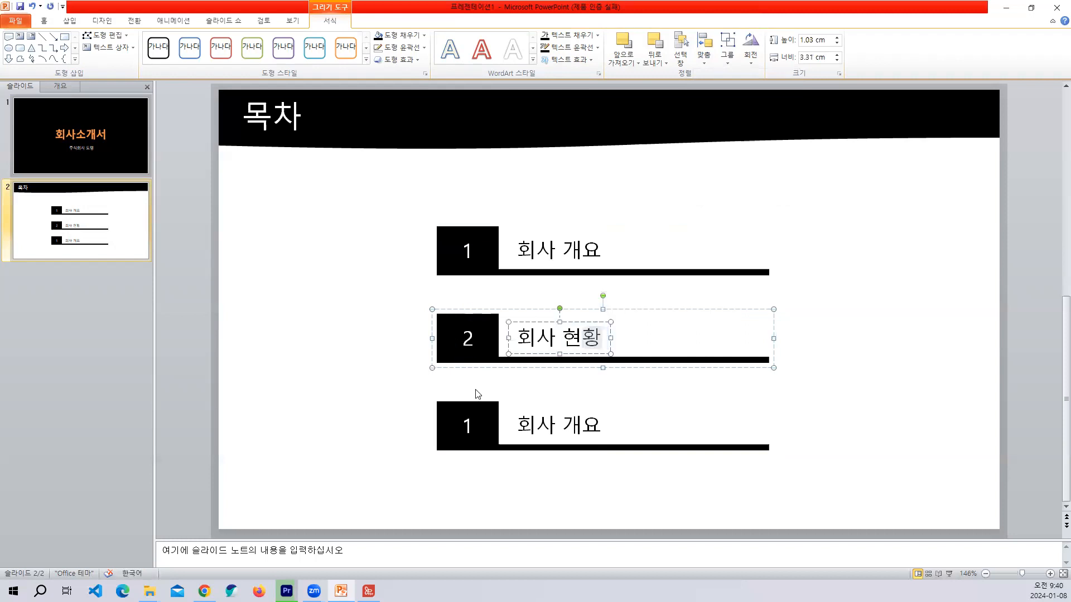
Change the lowest entry's number to 3 and its label to 시장 전망 및 비전.
click(466, 426)
text(3)
key(Delete)
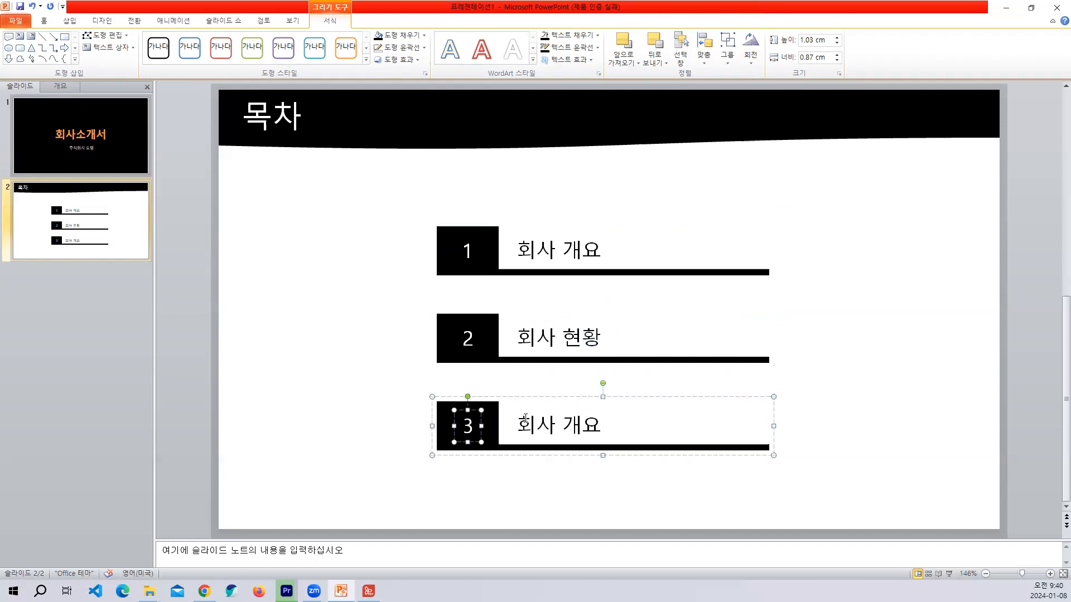
triple_click(592, 415)
text(시자)
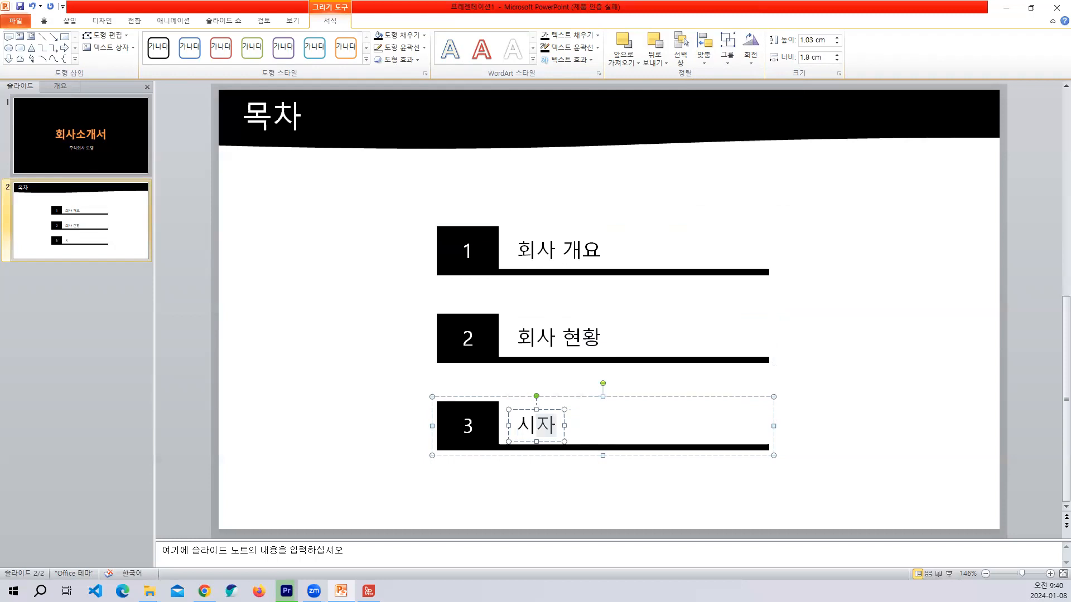
text(ㅇ 전)
text(마)
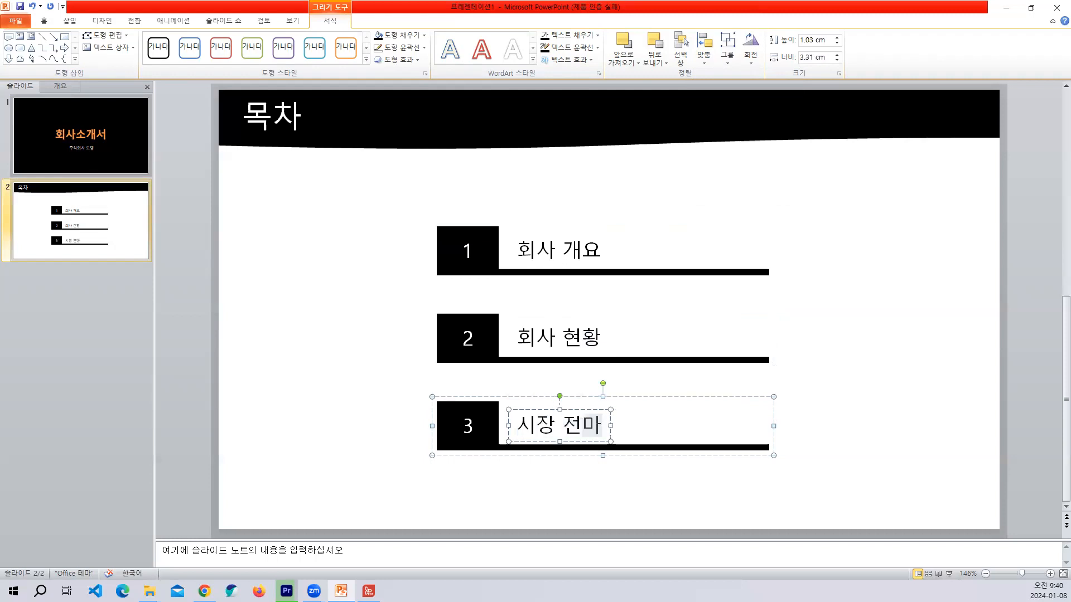
text(ㅇ 및)
text( 비전)
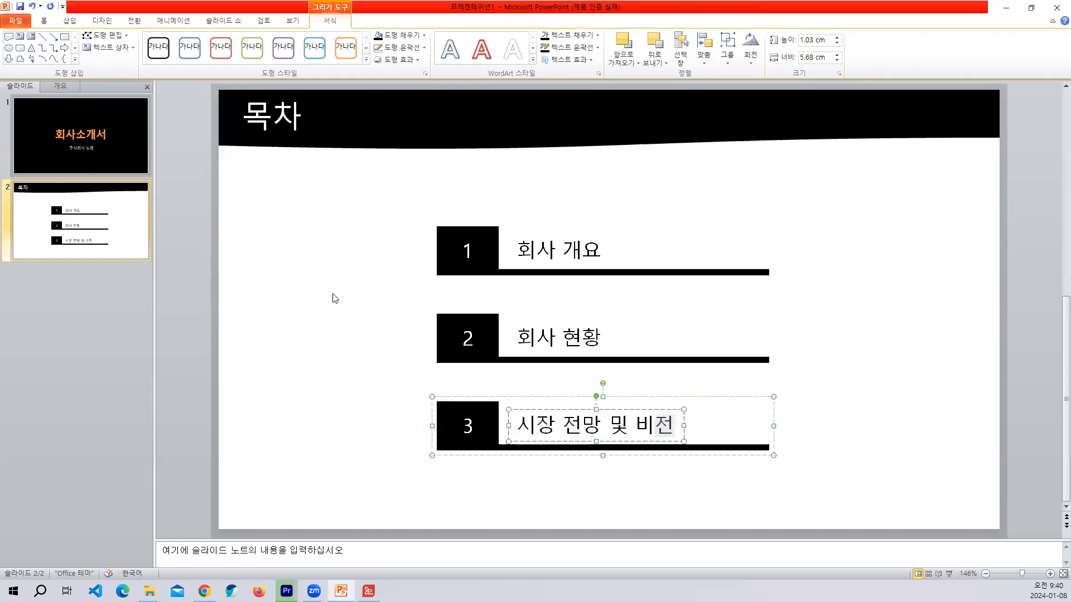
click(335, 297)
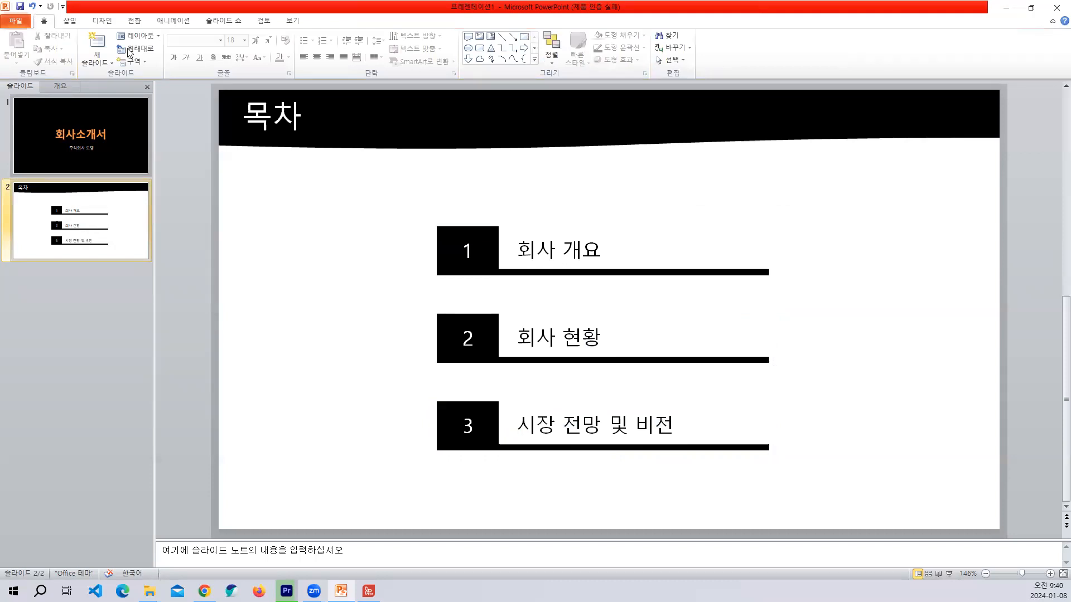
Start saving the presentation, create a folder named 프레젠테이션 on the desktop and open it as the save location.
click(15, 21)
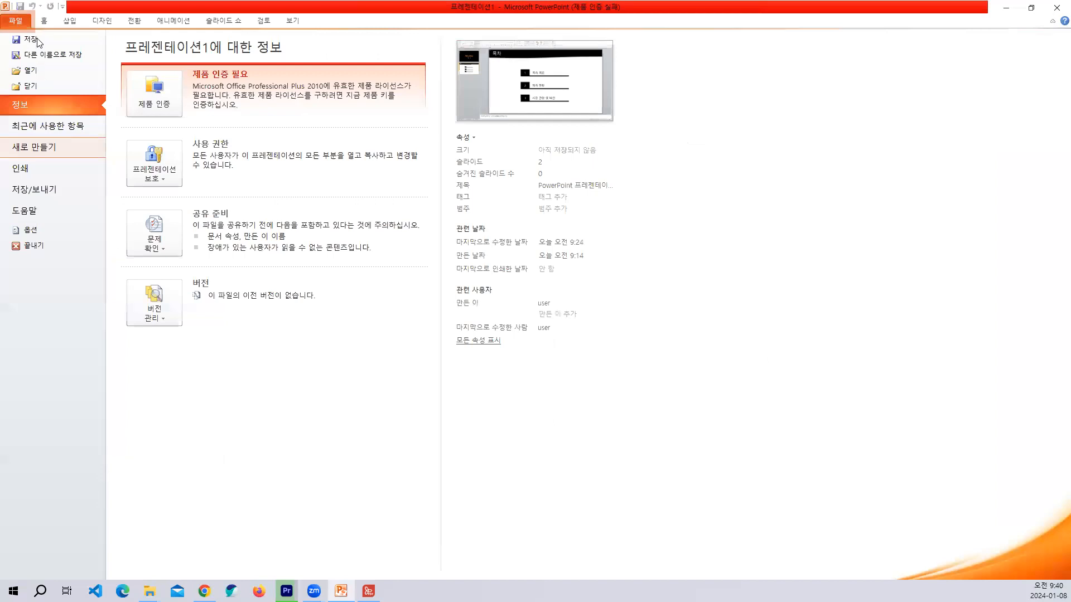
key(Escape)
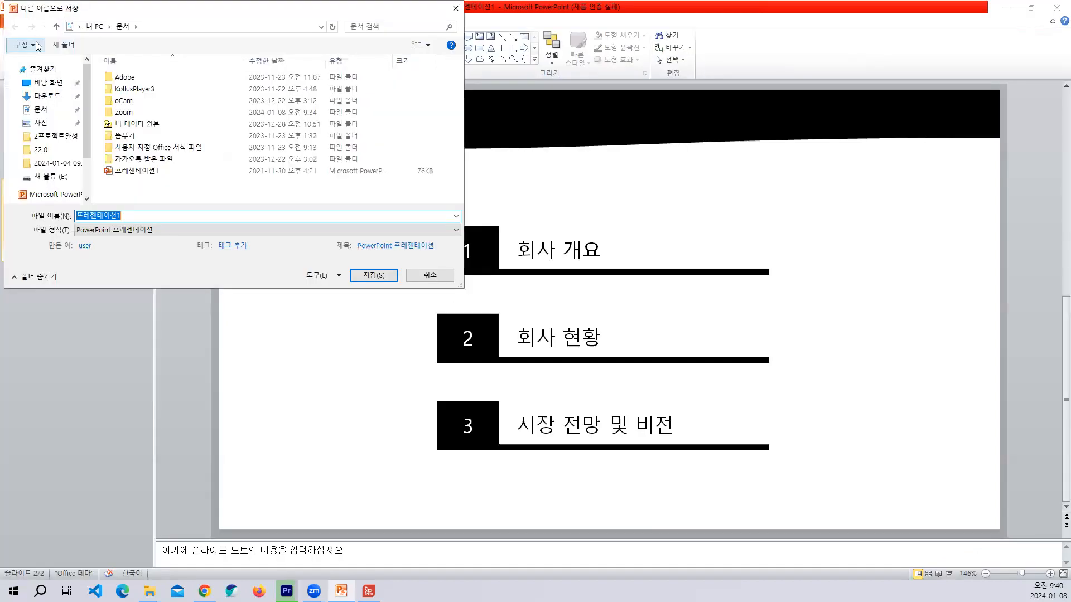
click(46, 82)
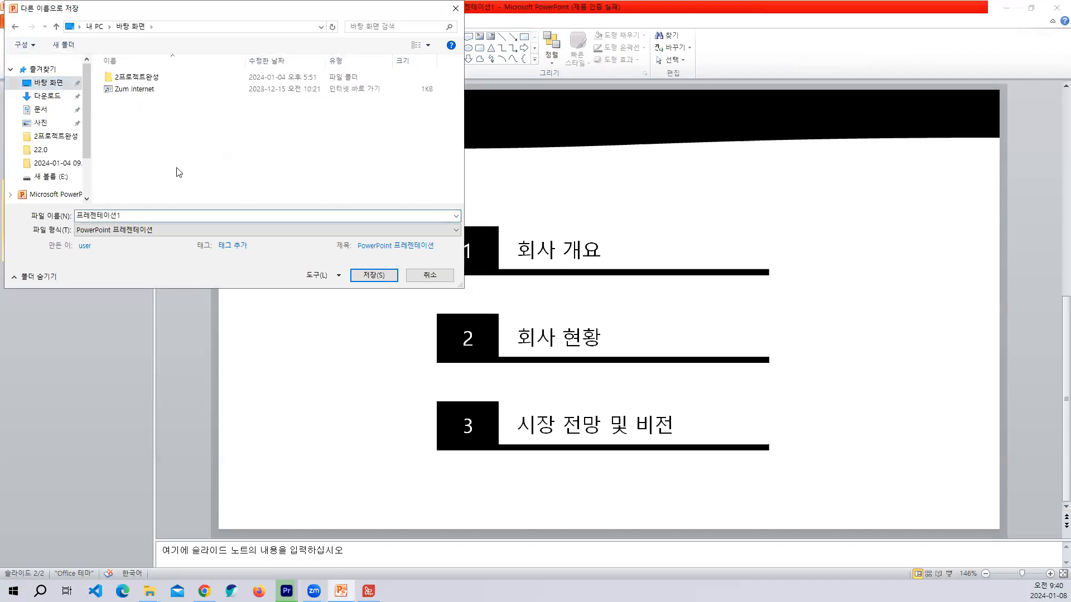
right_click(176, 168)
click(189, 177)
text(프레젠테이션)
key(Return)
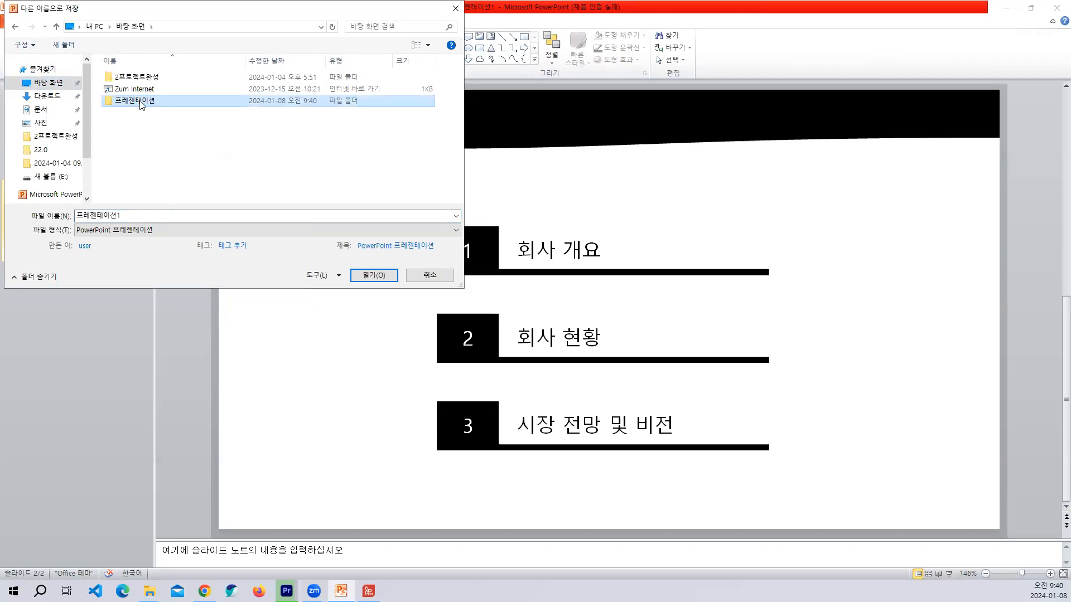
key(Return)
Name the file 회사 소개 and save it as a PowerPoint presentation in the new folder.
drag(126, 215, 57, 217)
text(ㅎ)
text(회사 ㅅ)
text(소개)
click(124, 216)
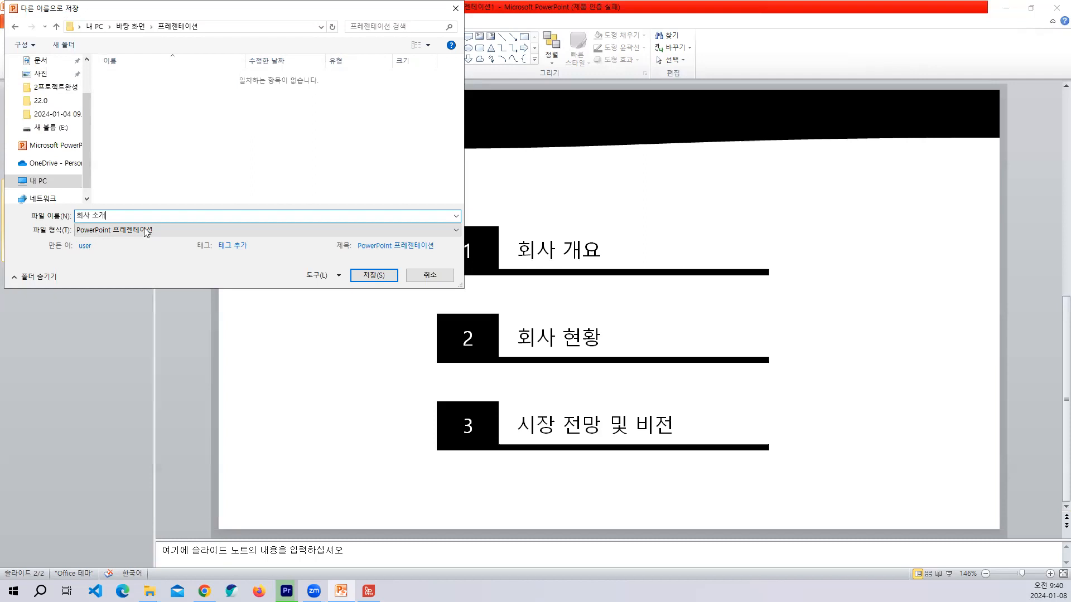
click(362, 275)
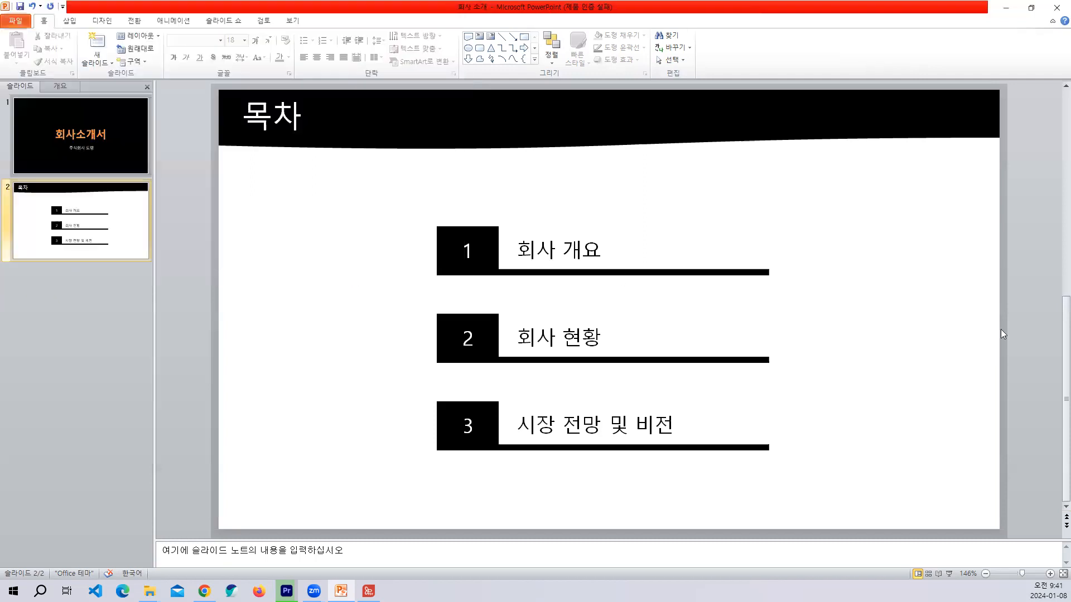
Switch to the PDF viewer to check the 개요 page of 프로젝트완성04.pdf, and move its window off the presentation.
key(alt+Tab)
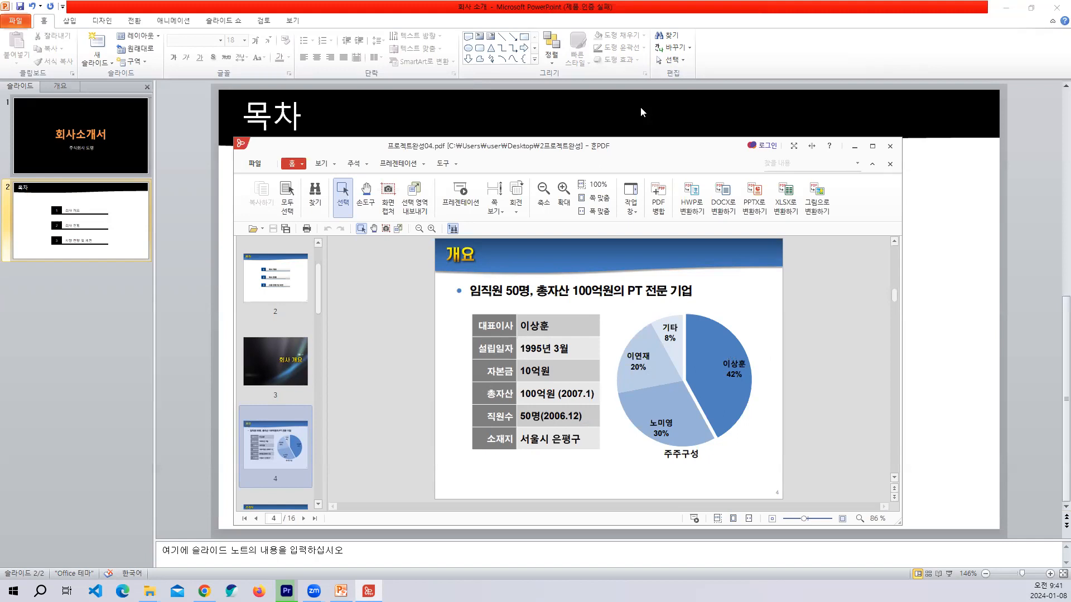
click(1033, 155)
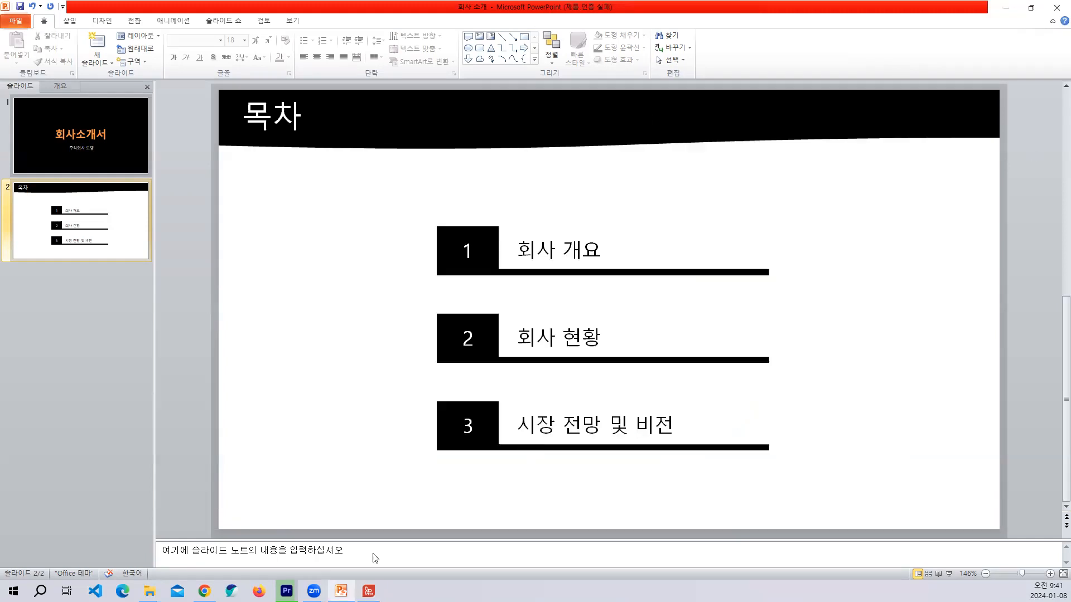
click(368, 591)
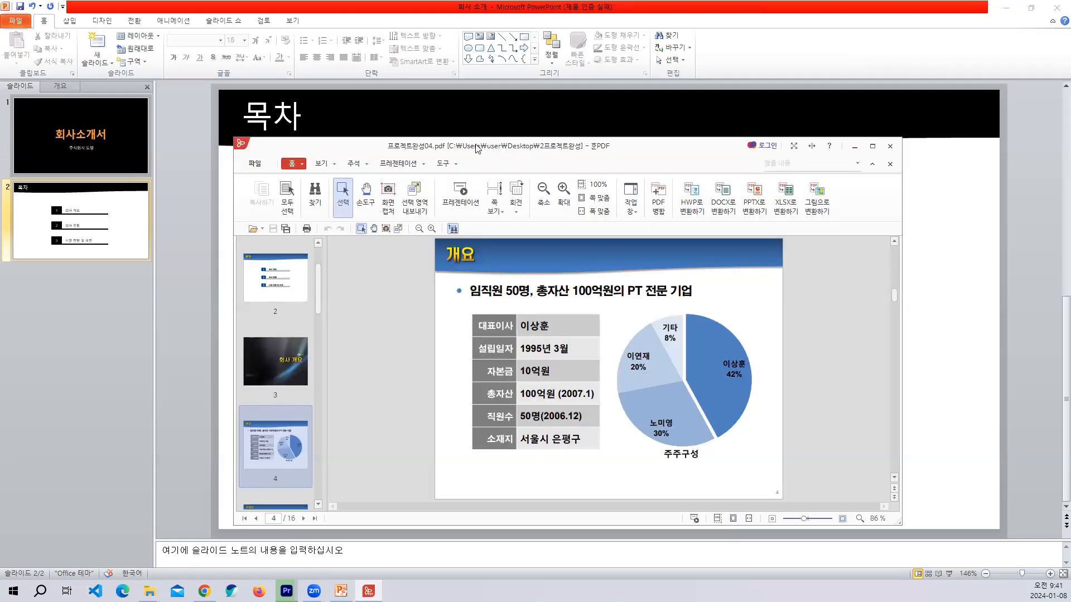
drag(478, 149, 0, 223)
Duplicate the 목차 slide as the third slide.
click(54, 226)
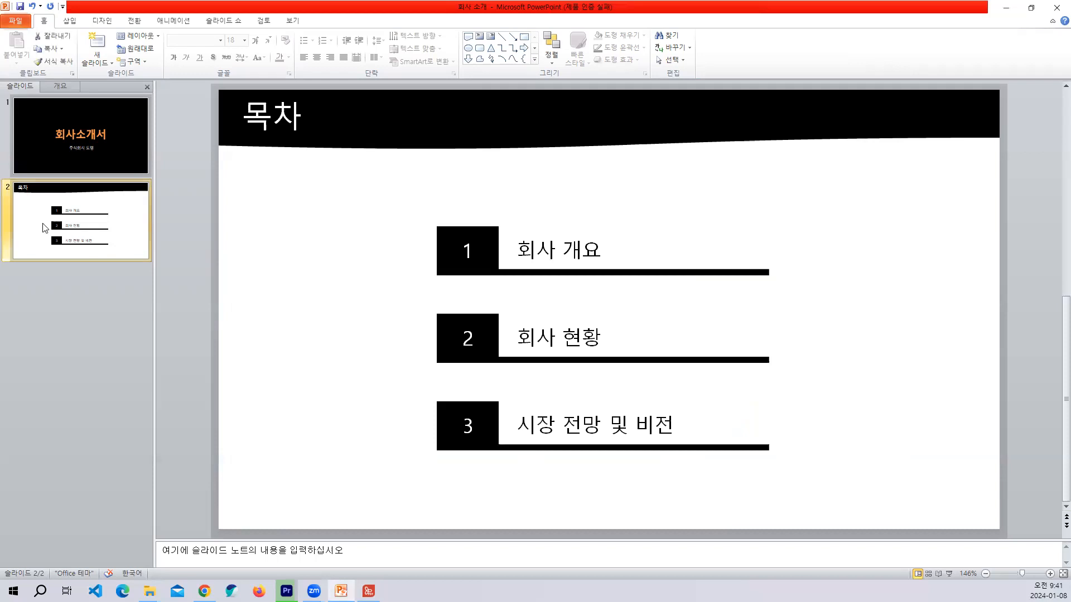
key(Return)
key(ctrl+z)
right_click(38, 207)
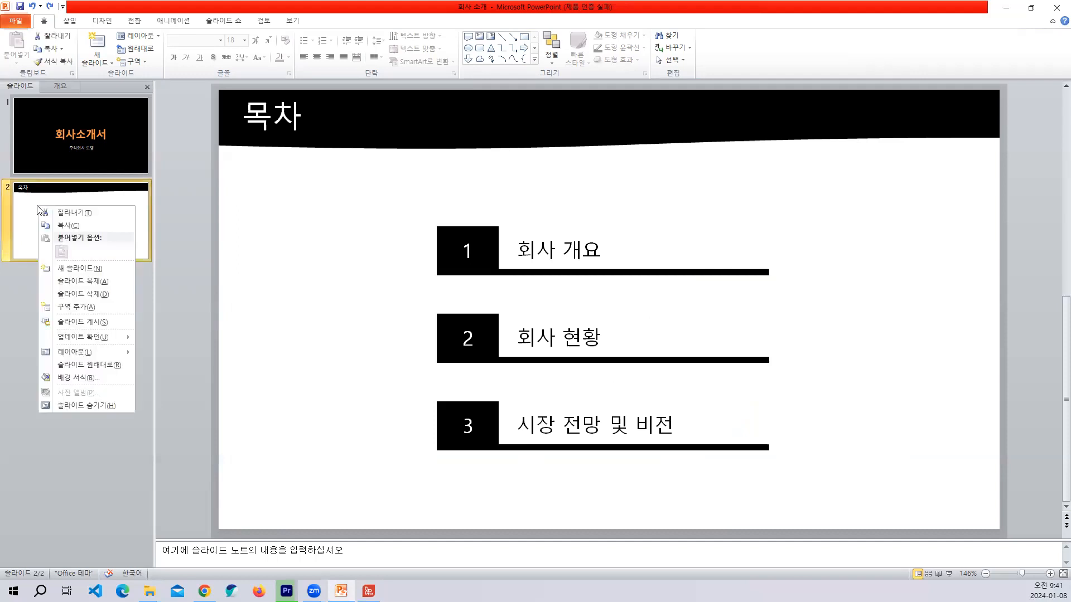
click(87, 285)
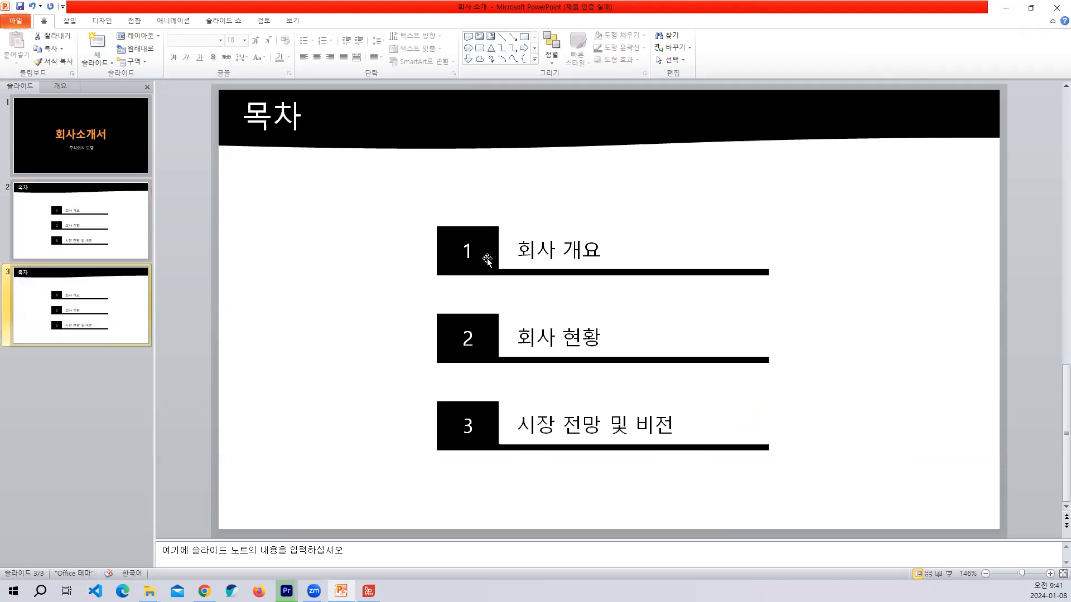
Delete the three numbered entries from the duplicated slide, keeping only the header and its title.
click(484, 256)
shift+click(489, 314)
key(Delete)
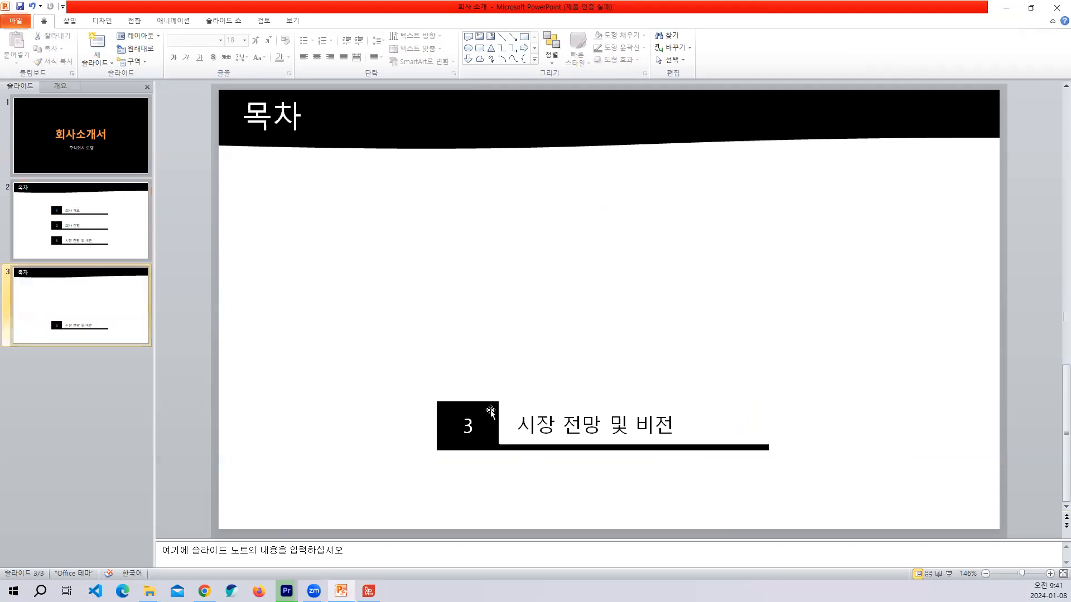
click(488, 410)
key(Delete)
Replace the third slide's title with 개요.
click(288, 116)
drag(293, 117, 255, 122)
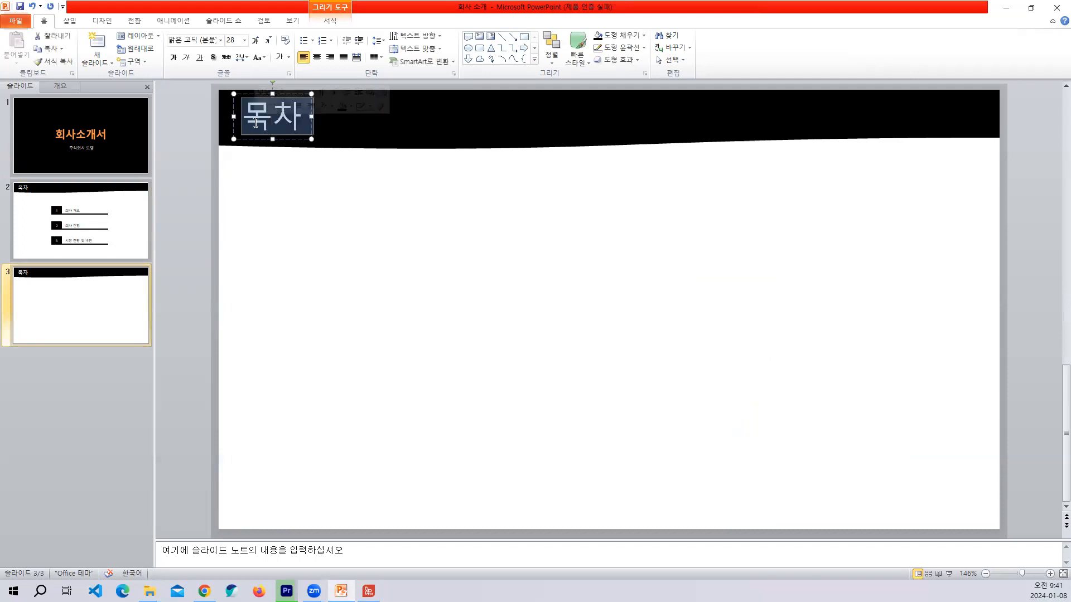
text(개요)
click(321, 268)
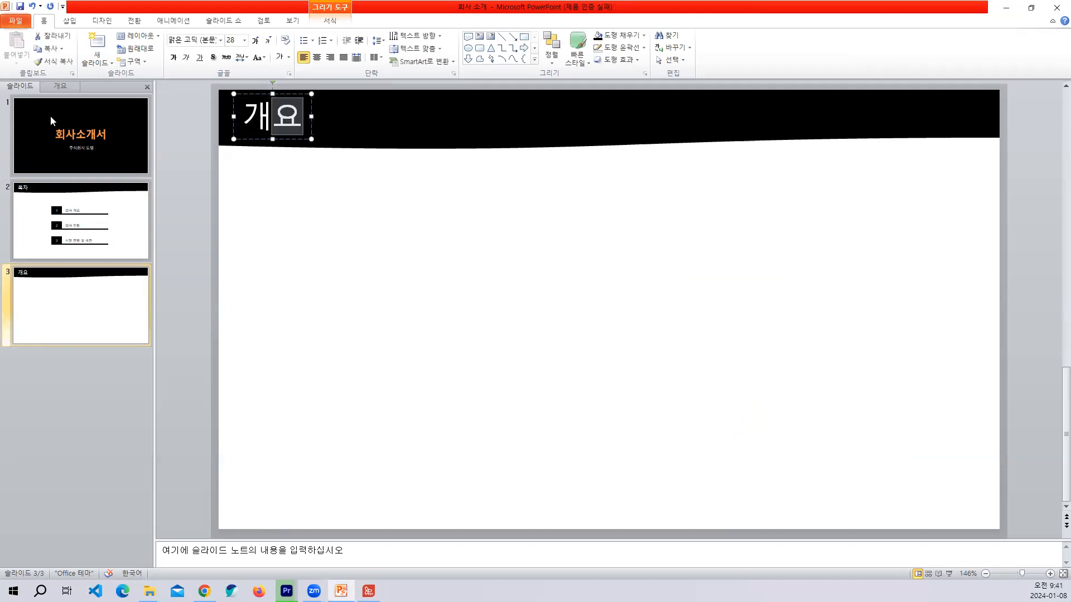
Insert a table of two columns and six rows on the 개요 slide and move it below the header into the blank area.
click(67, 20)
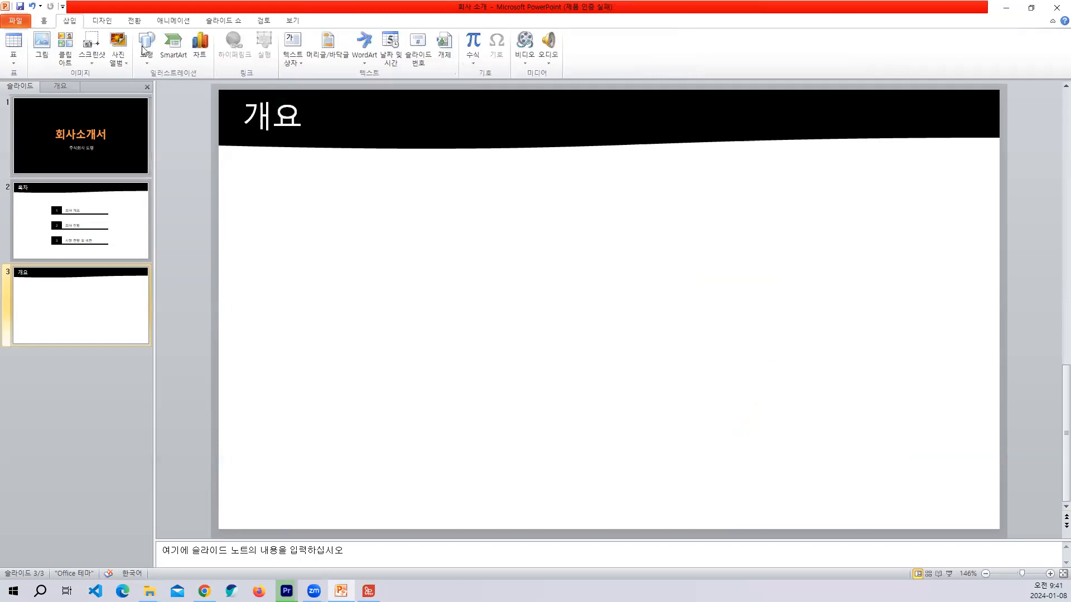
click(20, 45)
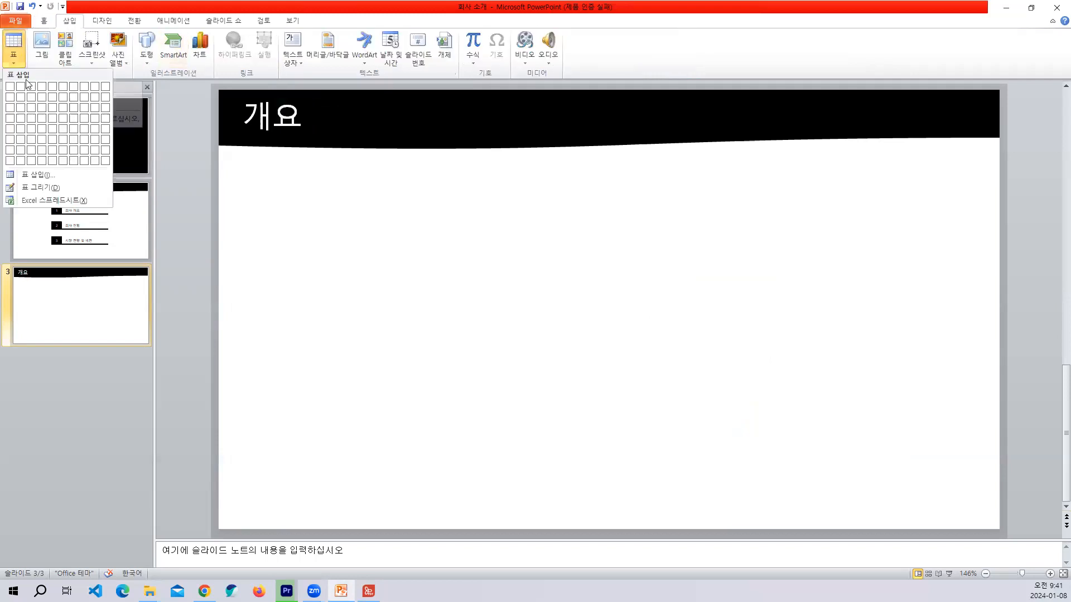
click(21, 140)
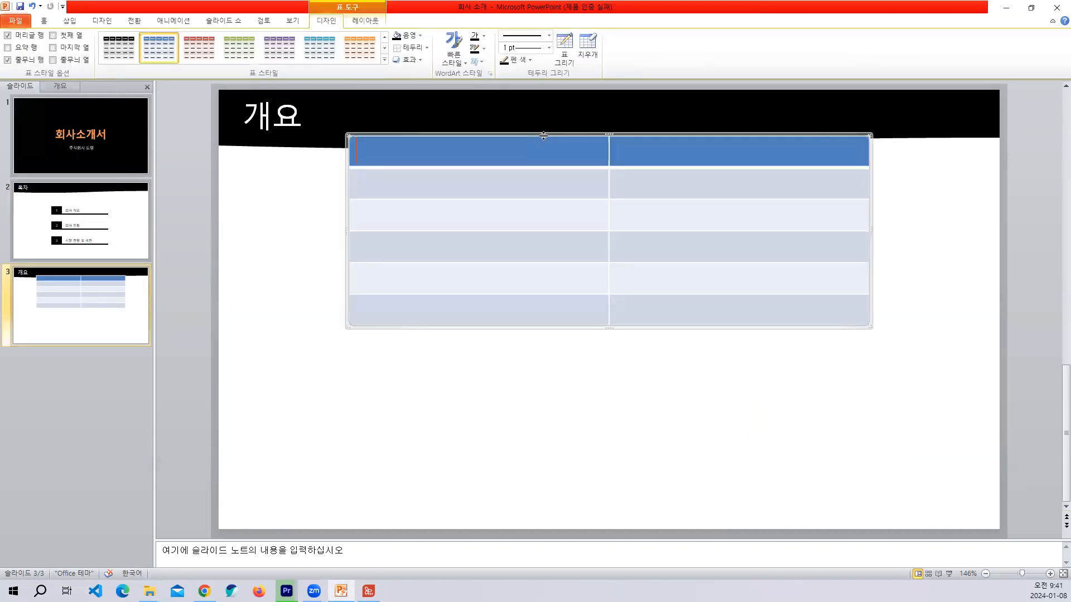
drag(537, 133, 510, 222)
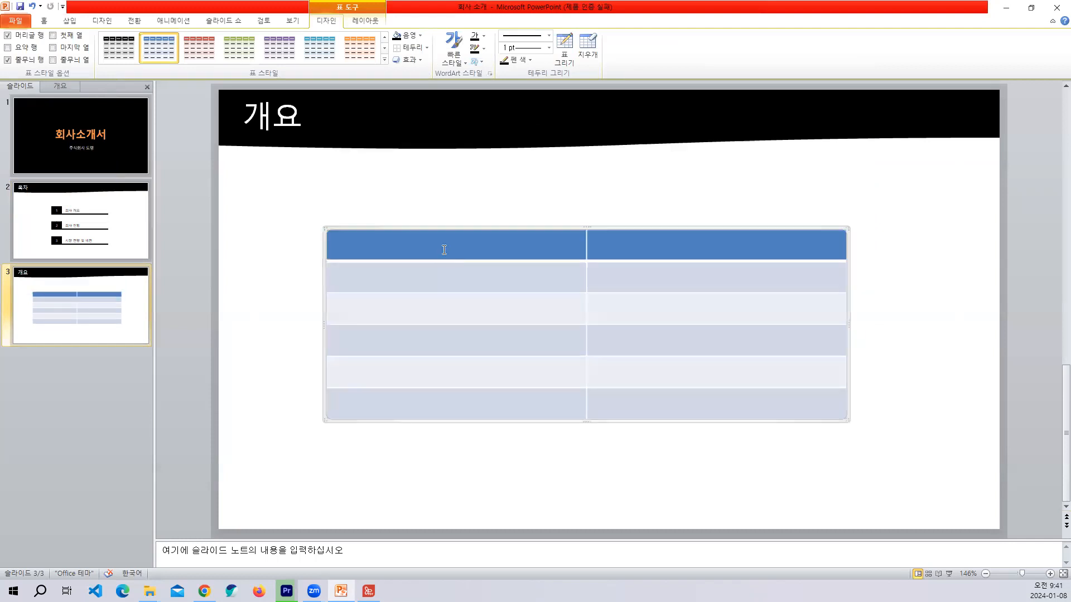
Fill the table's first row with the label 대표이사 and the representative's full name.
text(대표이사)
key(Tab)
text(이상훈)
key(Tab)
text(서ㄹ입이)
key(BackSpace)
key(BackSpace)
key(BackSpace)
text(리ㅂ알지)
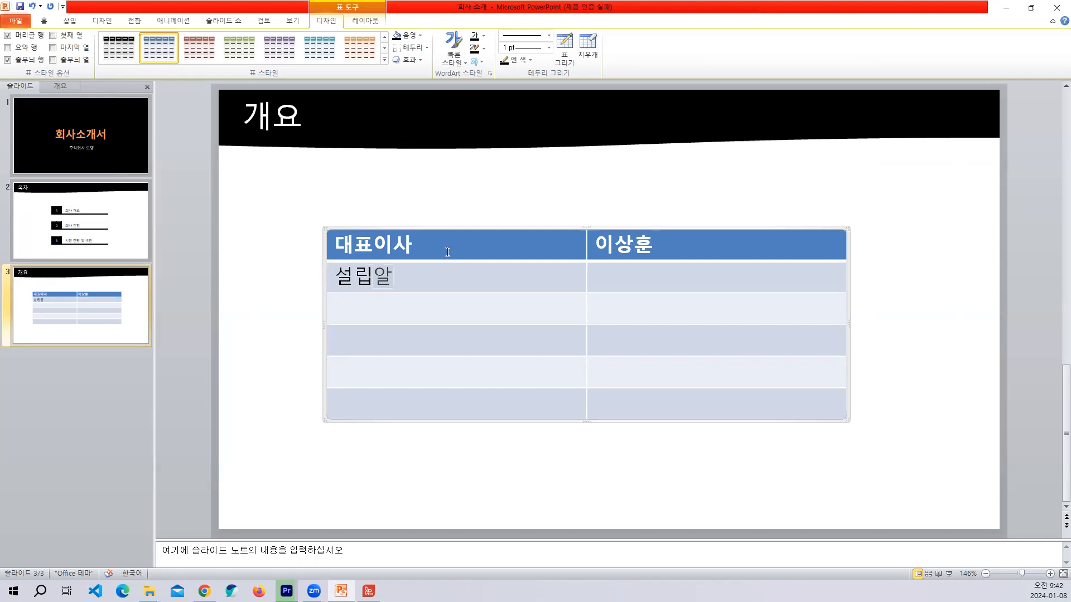
key(shift+Home)
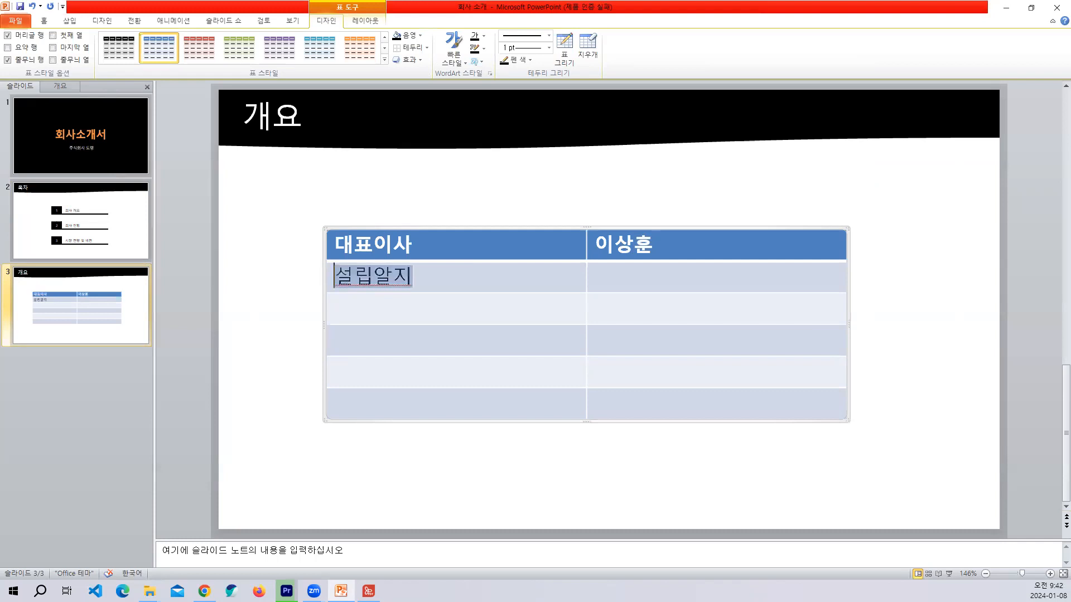
Fill the table's second row with the label 설립일자 and the value 1995년 3월.
text(설)
text(ㄹ)
text(립일)
text(자)
key(Tab)
text(1)
text(99)
text(5년)
text( 3워)
text(ㄹ)
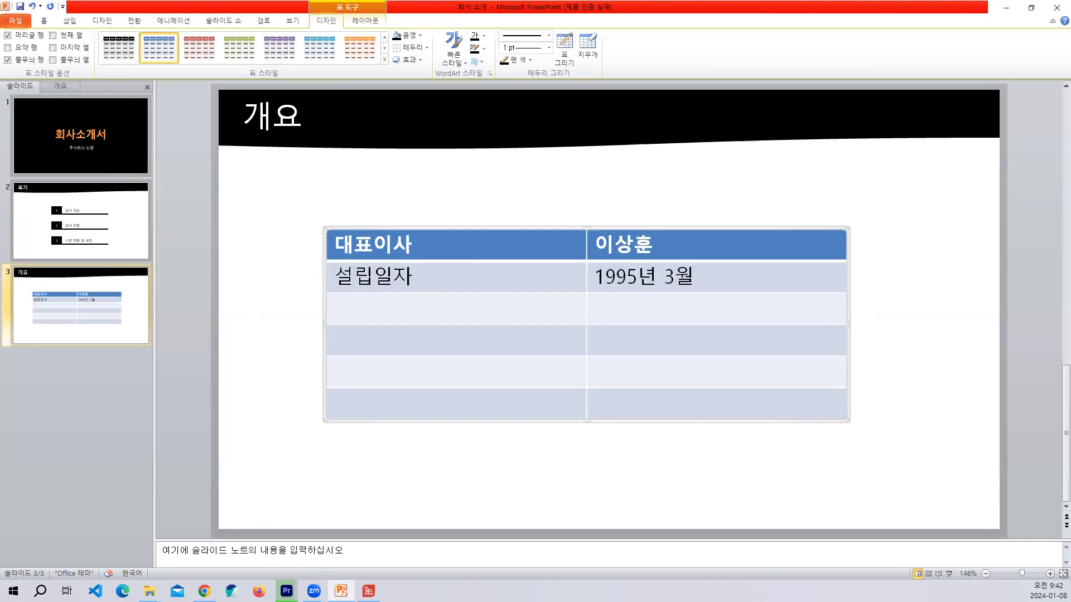
text(자본ㄱㅡㅁ)
Fill the table's third row with the label 자본금 and the value 10억원.
key(Tab)
text(10억원)
key(Tab)
Enter 총자산 as the label of the table's fourth row and go on to its value cell.
text(총자산)
key(Tab)
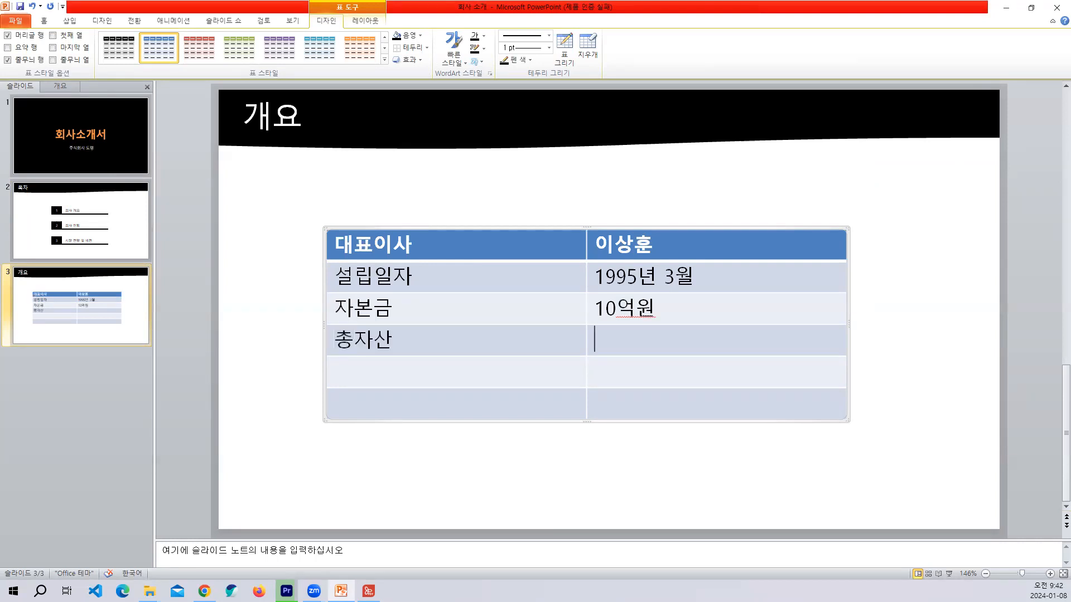
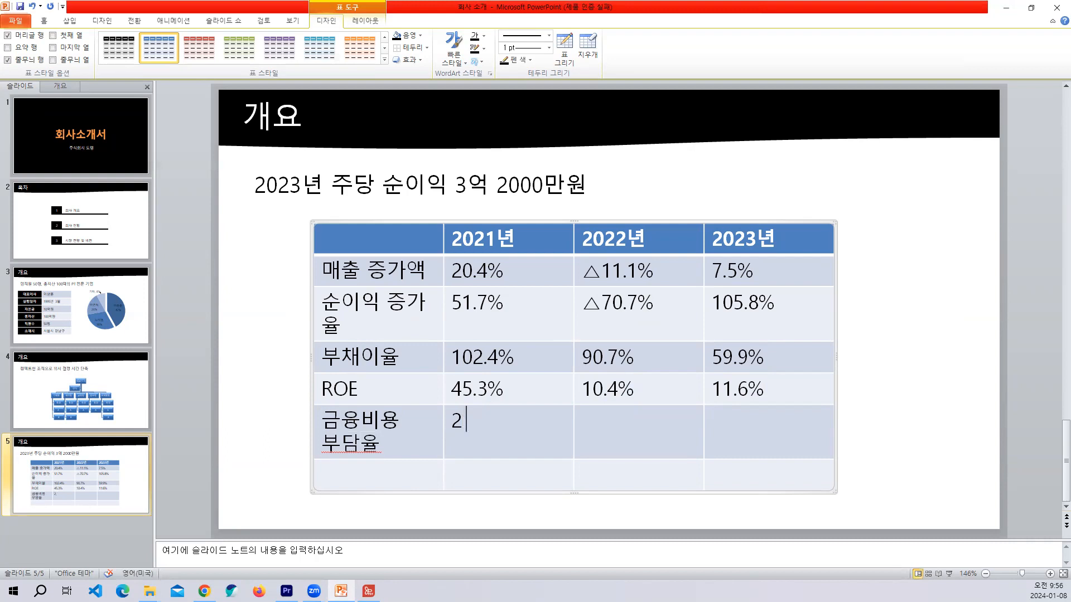
Fill the 금융비용 부담율 row with 2.8% for 2021년, 3.4% for 2022년 and 0.4% for 2023년.
text(8%)
key(Tab)
text(3.4%)
key(Tab)
text(0.4)
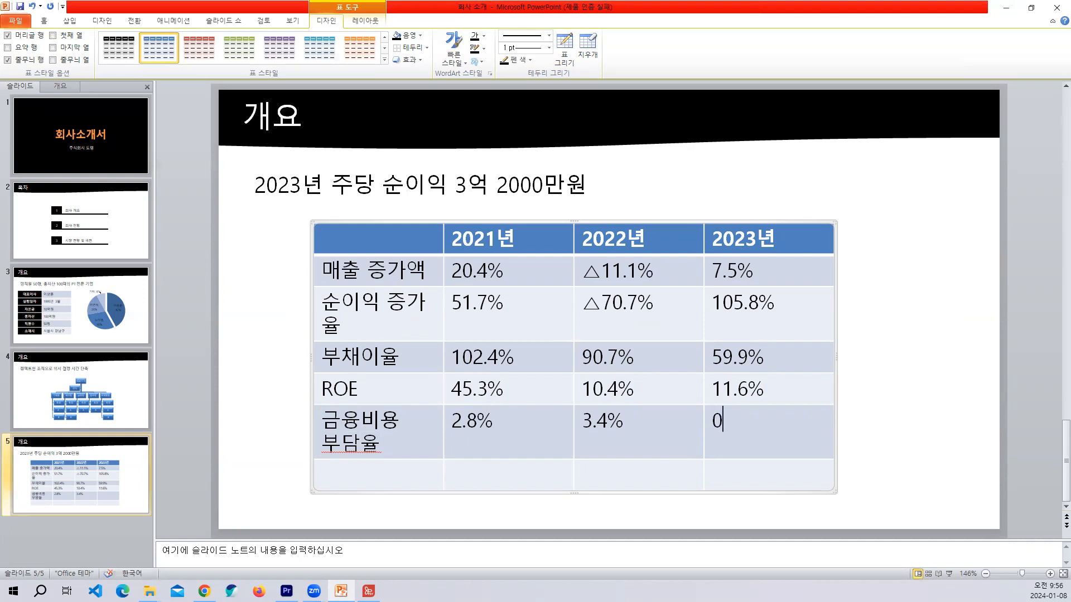
text(%)
key(Tab)
Enter 주당 순이익 as the label of the table's last row and go on to its 2021년 cell.
text(주ㅅ)
key(BackSpace)
text(단ㅇ)
key(BackSpace)
key(BackSpace)
key(BackSpace)
text(다ㅇ 순이익)
key(Tab)
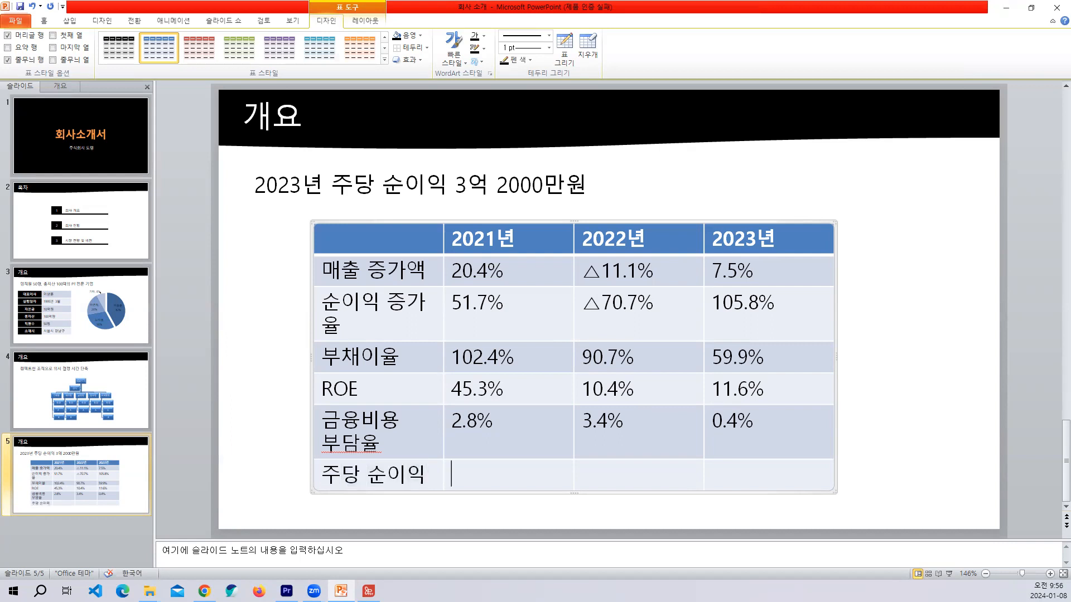
Enter 12,400원 for 2021년 and 23,500원 for 2022년 in the 주당 순이익 row.
text(12,)
text(400원)
key(Tab)
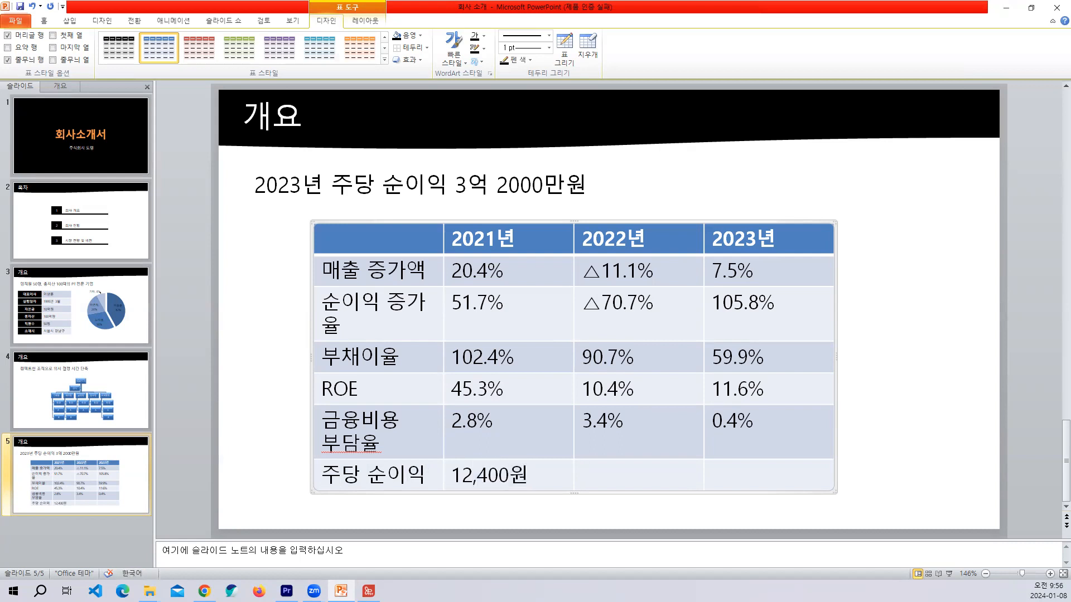
text(23,500원)
key(Tab)
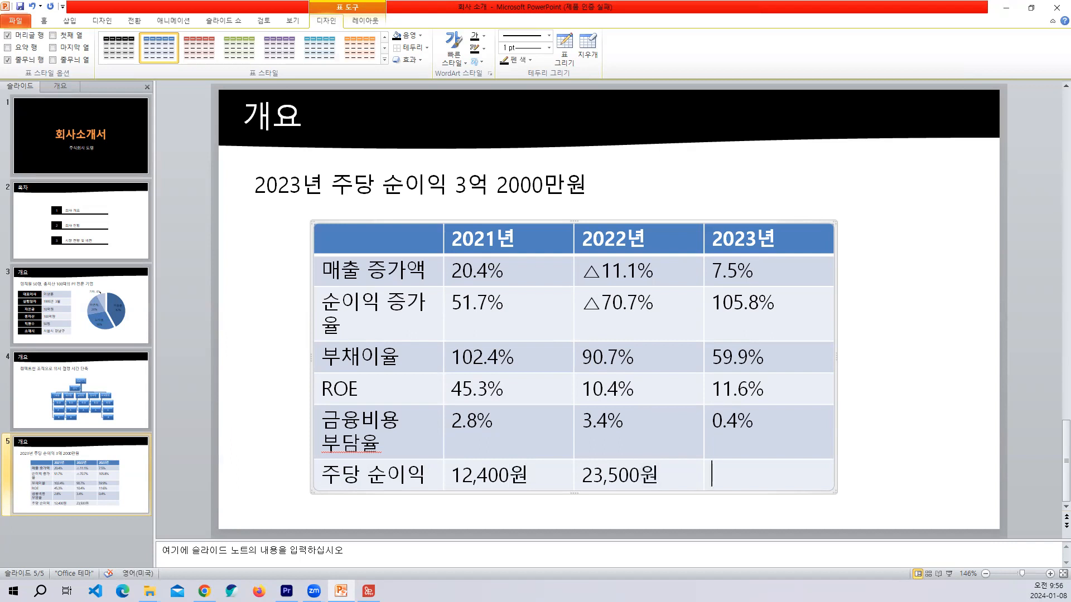
Enter 32,000원 as the 2023년 value in the 주당 순이익 row.
text(30)
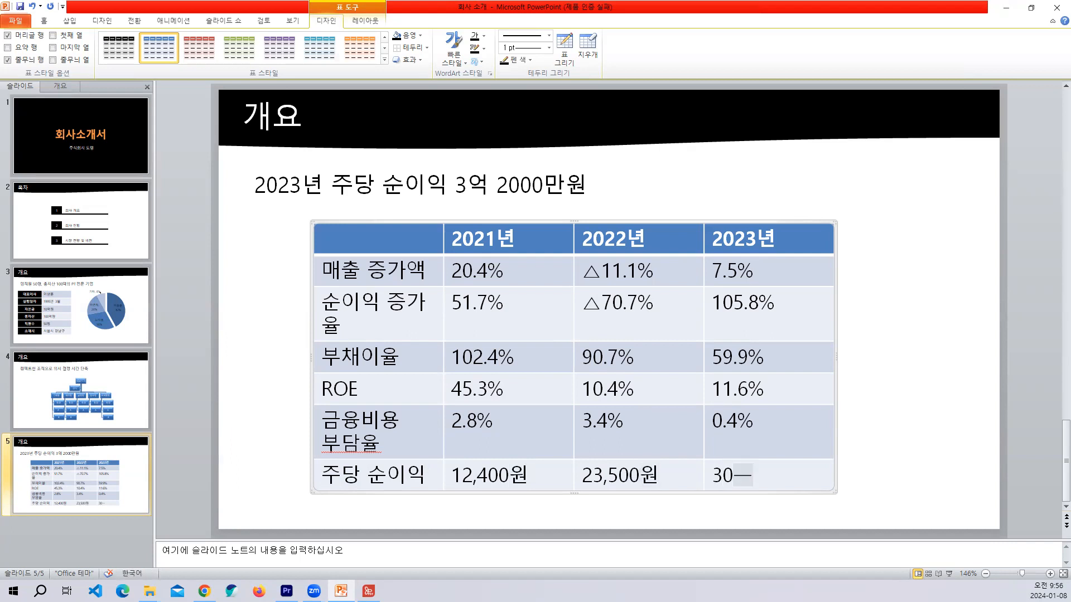
key(BackSpace)
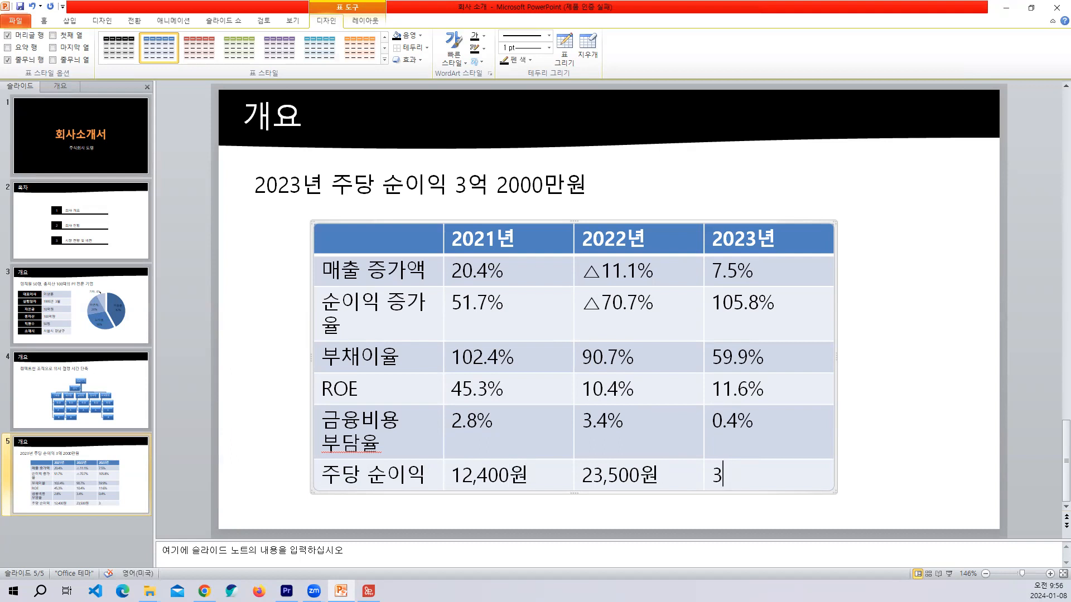
text(0)
key(BackSpace)
text(2,)
key(BackSpace)
key(BackSpace)
text(2)
key(BackSpace)
text(0)
text(,0)
key(BackSpace)
key(BackSpace)
text(20)
key(BackSpace)
key(BackSpace)
text(2,000ㅇ)
key(BackSpace)
text(원)
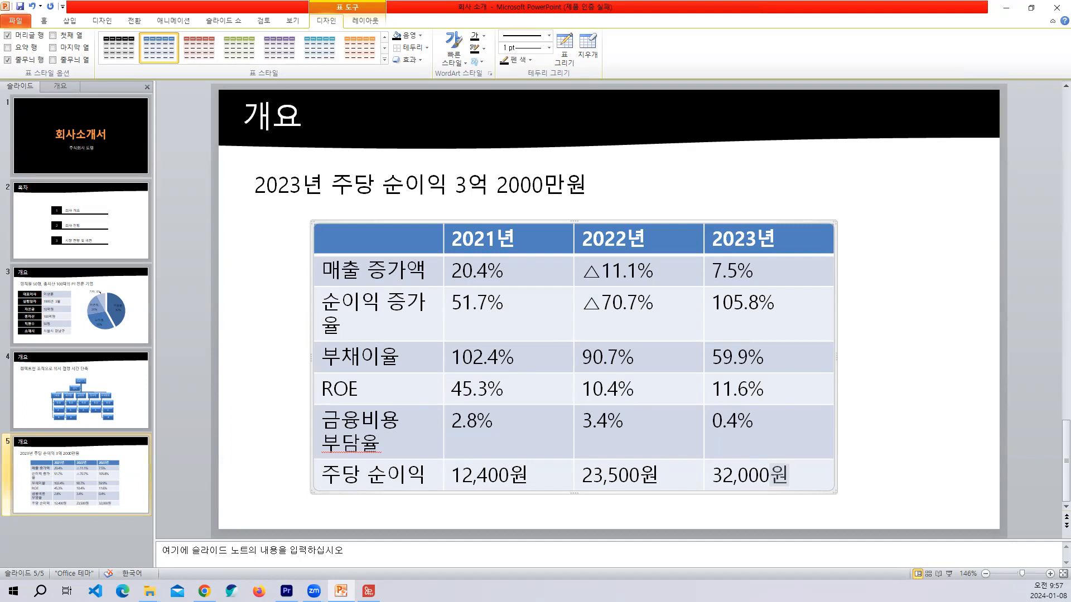
Insert 만 before 원 in all three values of the 주당 순이익 row.
key(Left)
text(만)
click(640, 475)
text(만)
click(510, 475)
text(만)
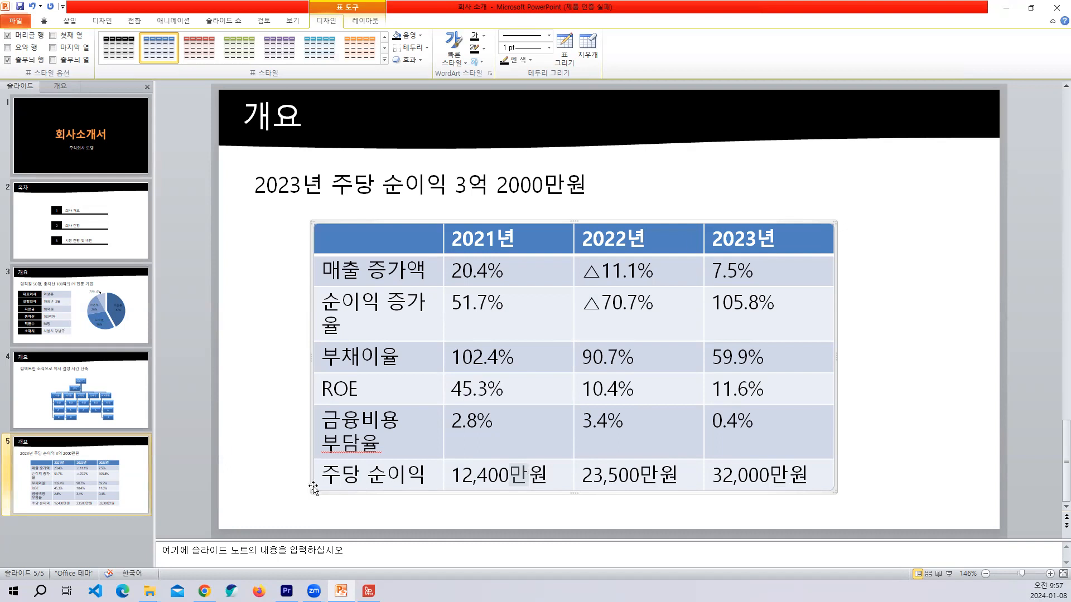
Widen the table to about 23 cm so it spans most of the slide.
drag(311, 493, 258, 502)
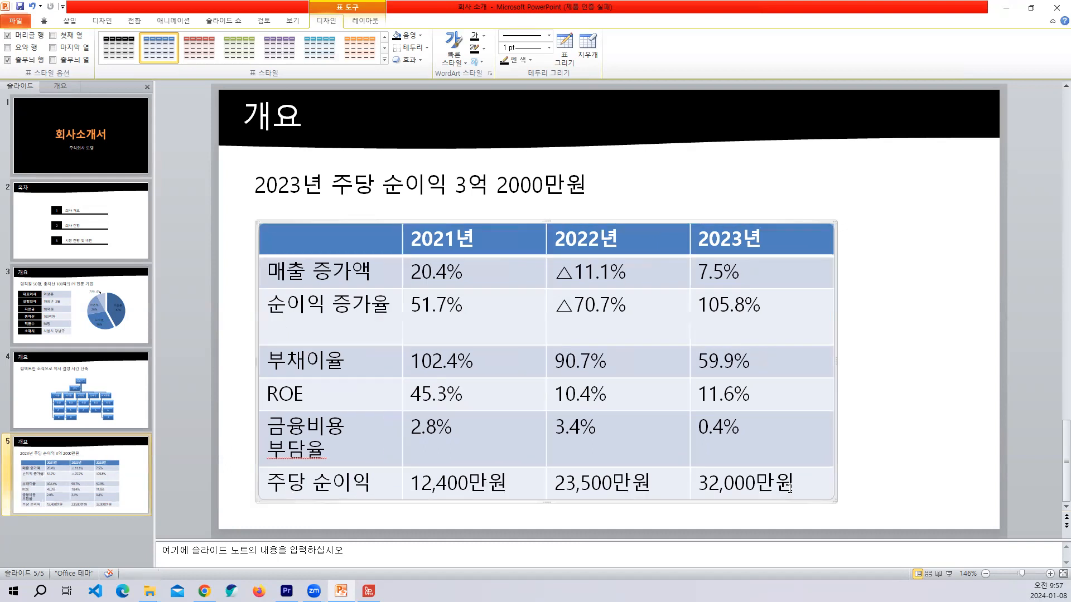
drag(834, 500, 959, 494)
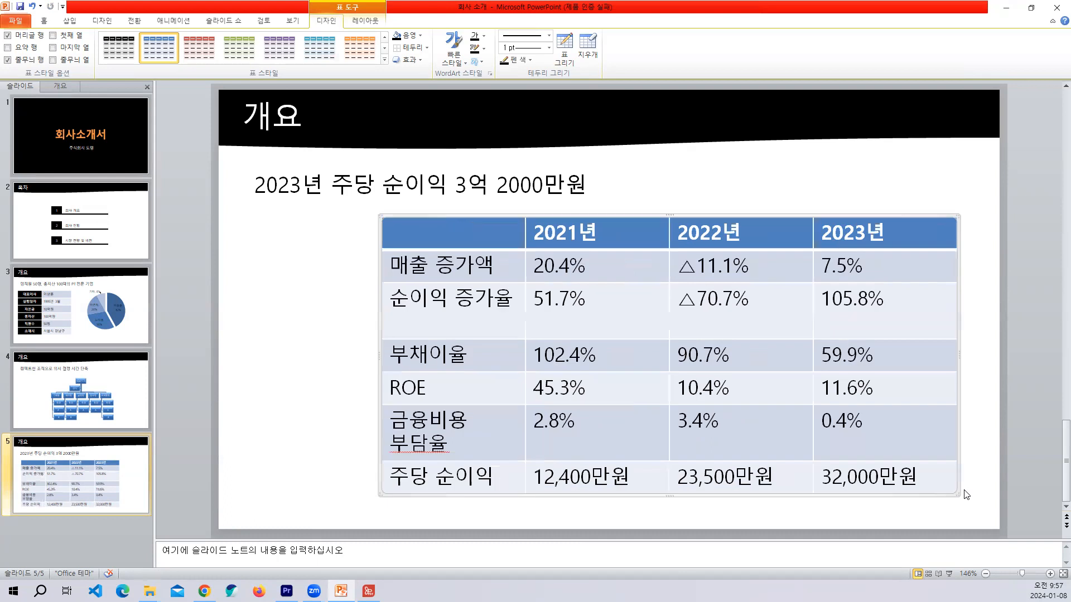
drag(377, 500, 244, 494)
Select all cells of the table and distribute the row heights evenly.
click(383, 321)
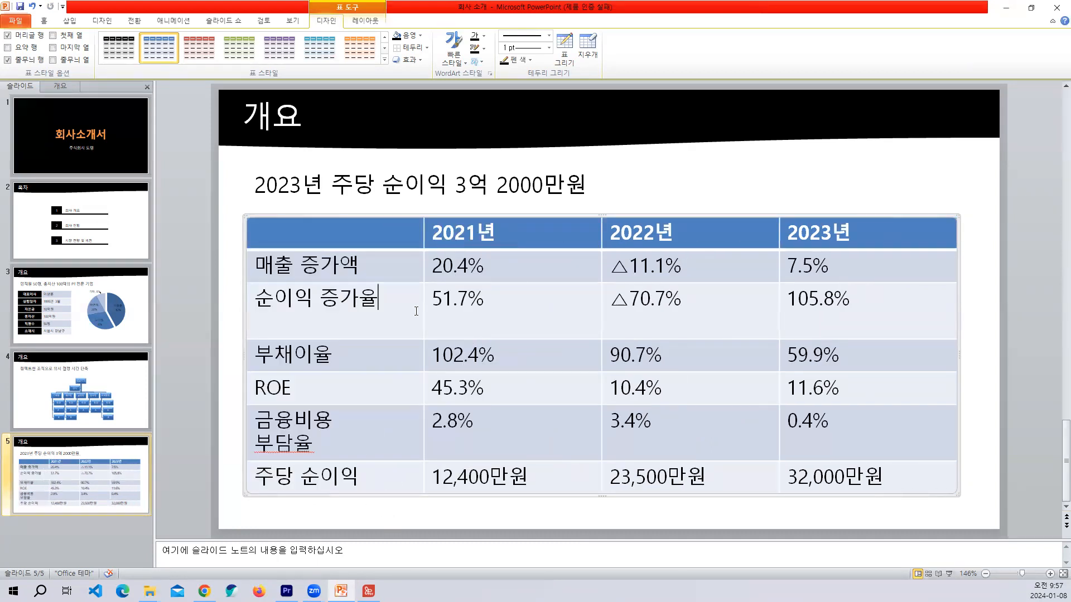
click(540, 315)
drag(347, 229, 841, 490)
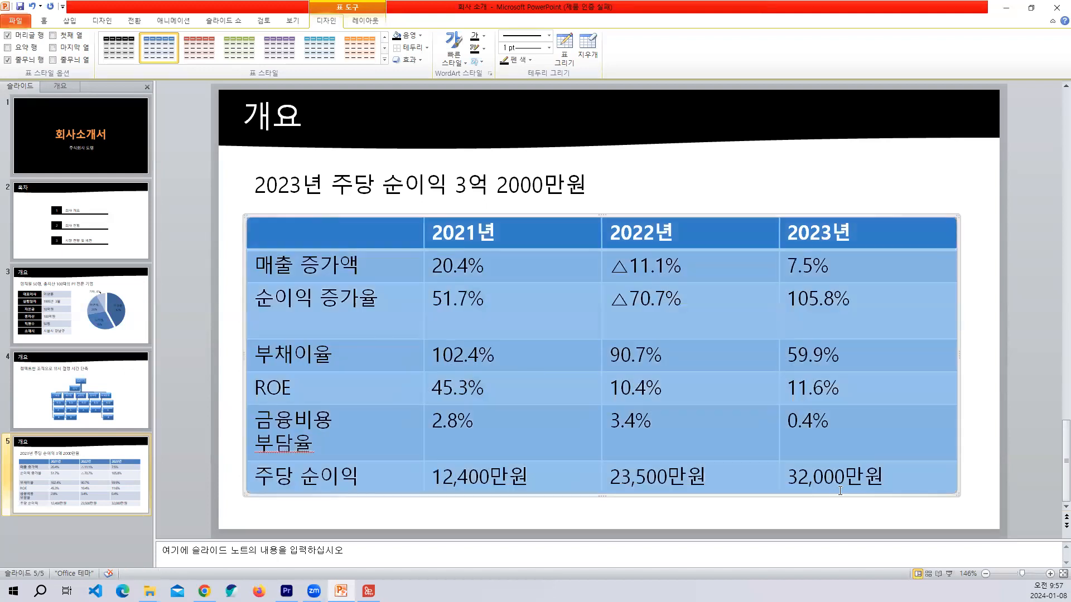
click(374, 22)
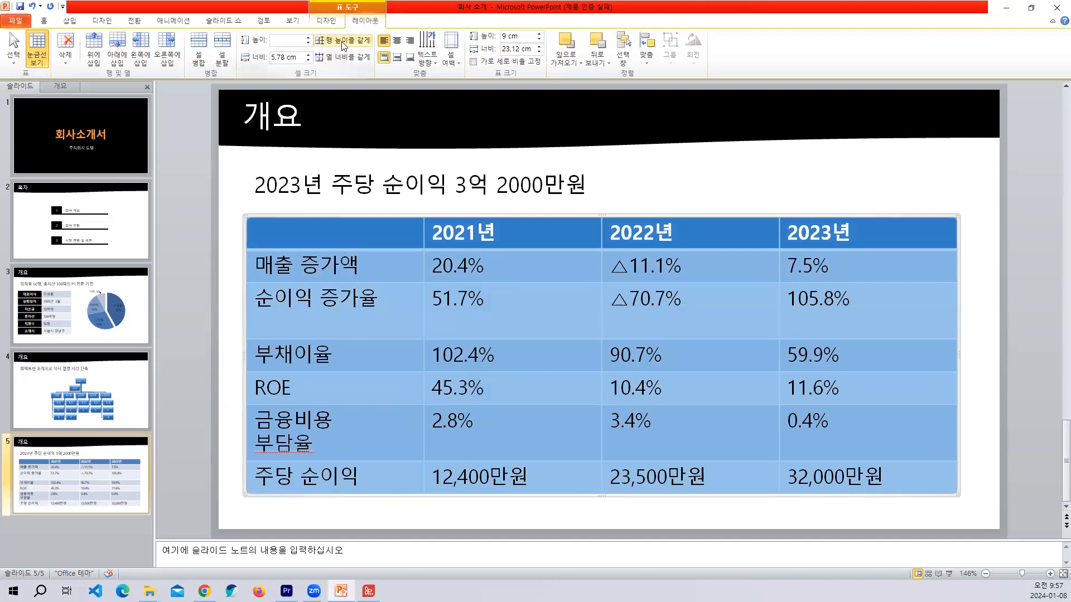
click(342, 41)
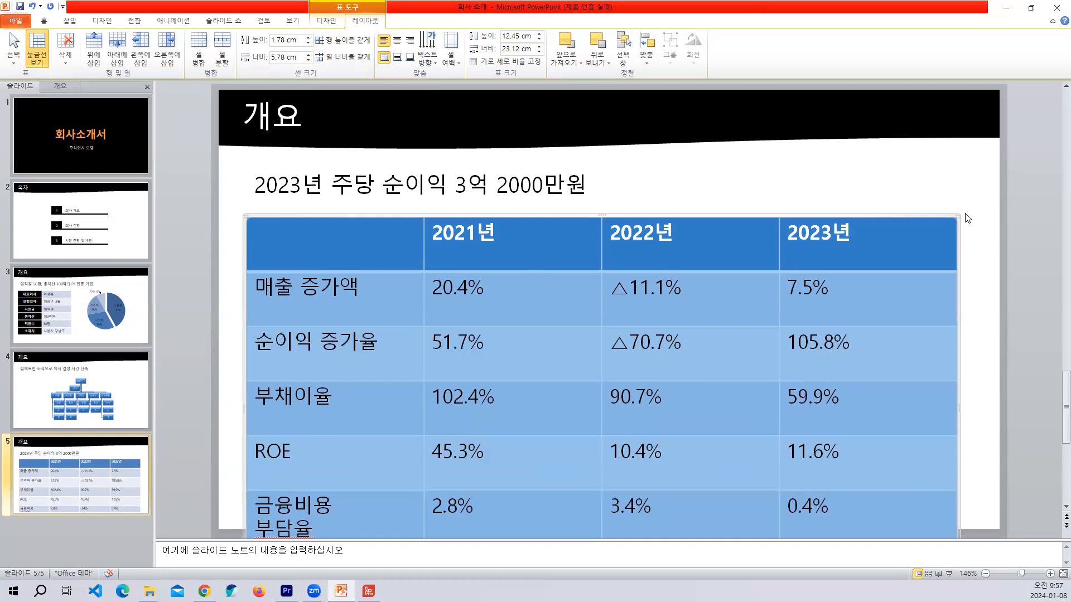
Shrink the table to about 22.2 cm wide and 8.64 cm high and place it below the subtitle.
drag(958, 216, 942, 249)
drag(617, 230, 700, 201)
drag(959, 504, 955, 477)
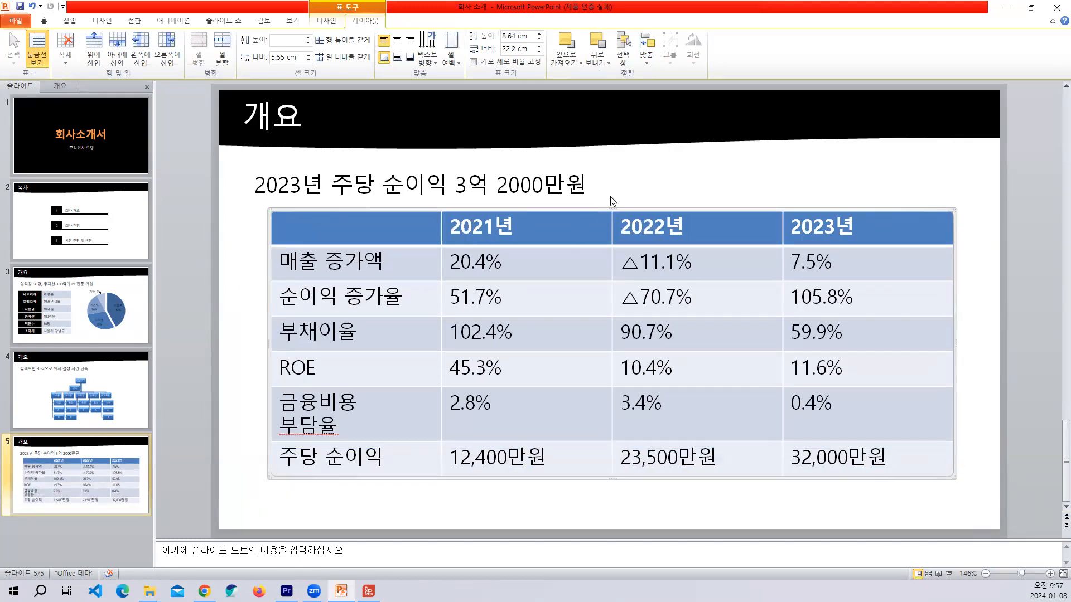
drag(626, 209, 622, 228)
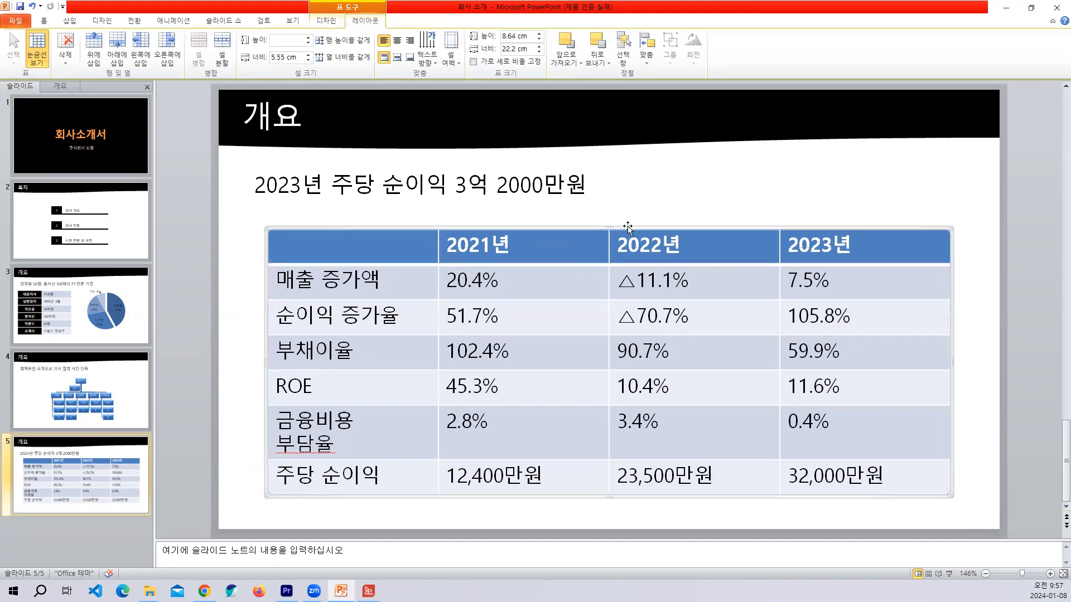
Apply the light table style with a black header row and thin black row lines to the table.
click(326, 22)
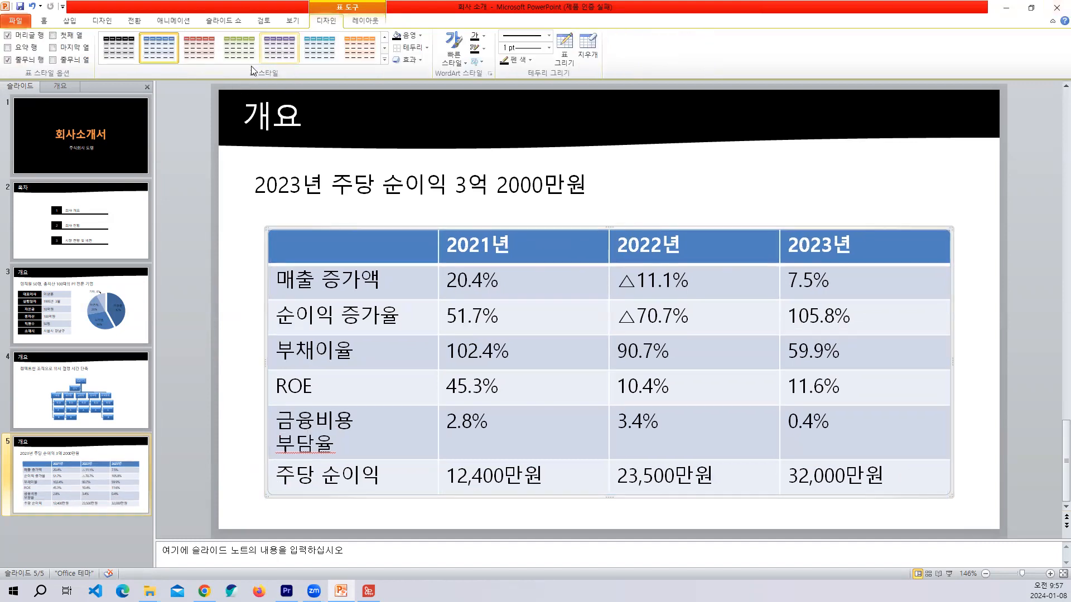
click(385, 60)
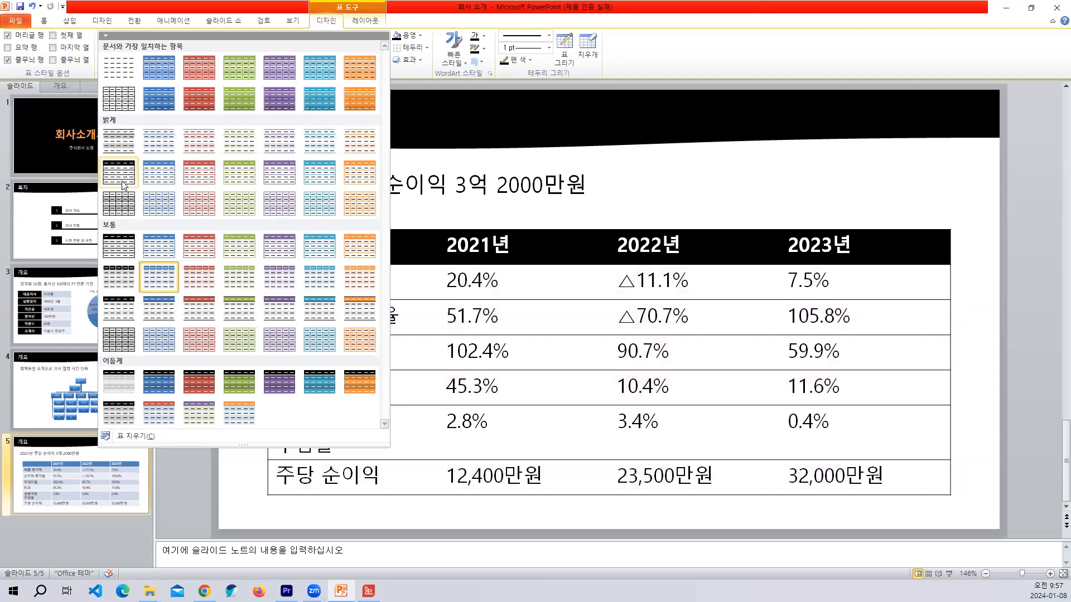
click(123, 183)
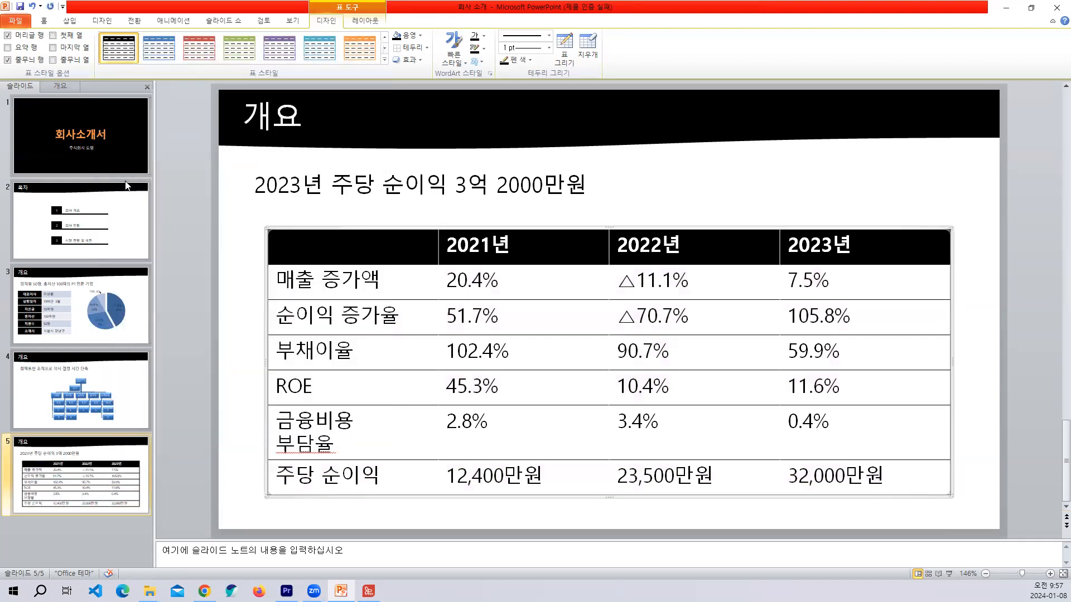
Shift the table slightly up and left so it lines up with the subtitle above it.
click(365, 222)
click(365, 224)
click(332, 222)
drag(332, 222, 328, 224)
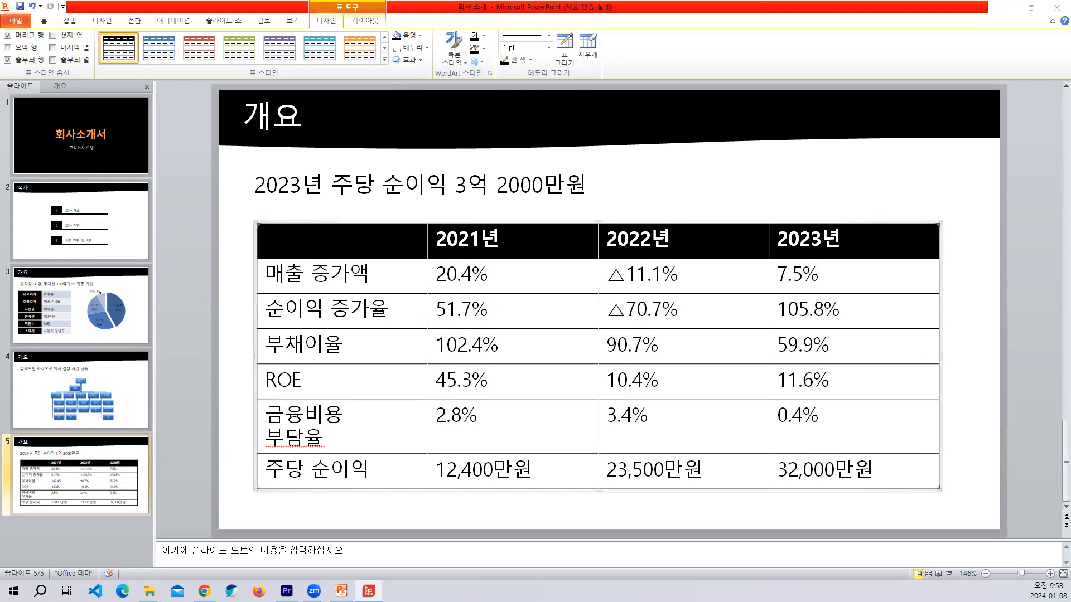
Check the 주요사업 page in 프로젝트완성04.pdf, and in PowerPoint duplicate the fifth slide and delete the copy's table.
click(368, 590)
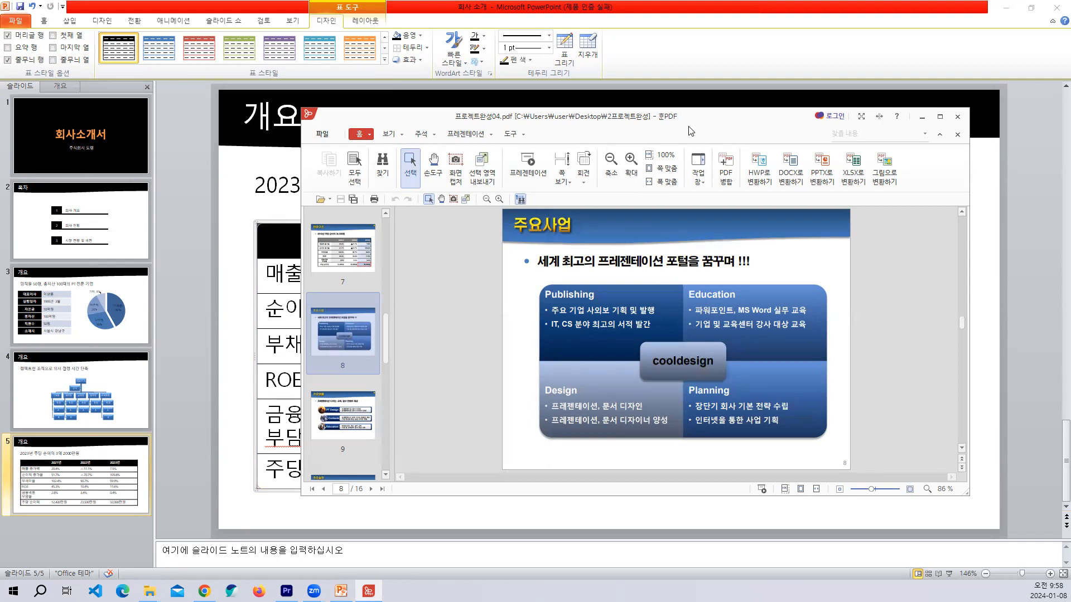
click(923, 116)
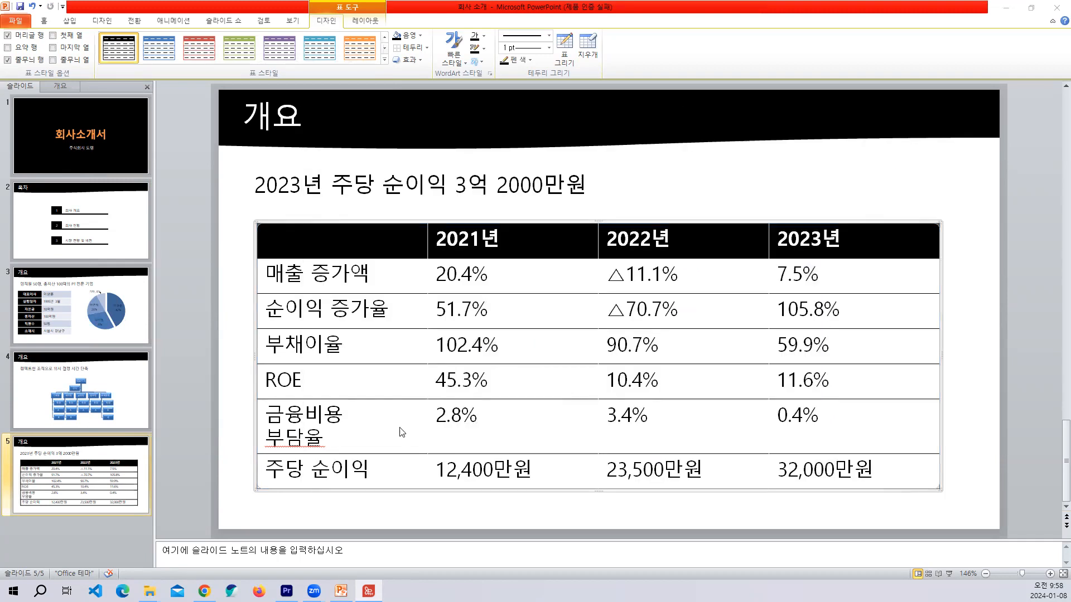
right_click(62, 477)
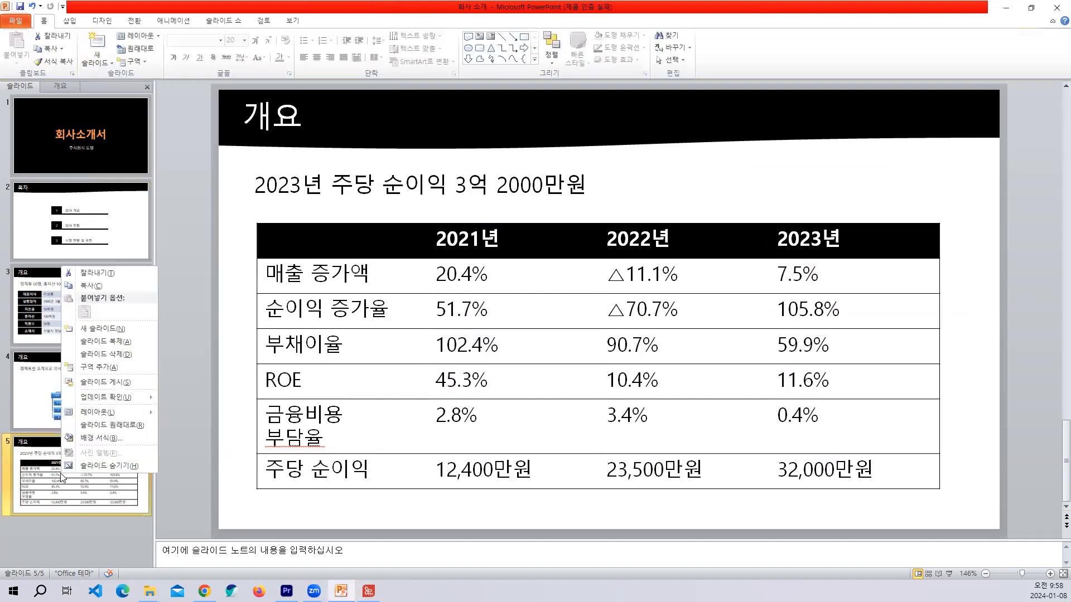
click(127, 340)
click(270, 231)
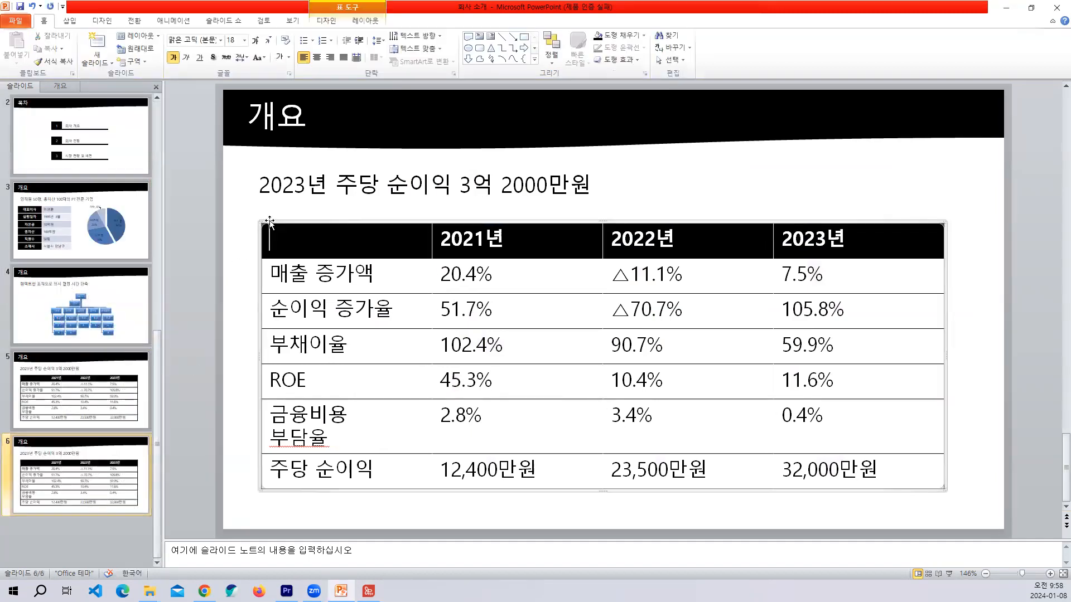
key(Delete)
Replace the subtitle on the duplicated slide with 세계 최고의 프레젠테이션 포터을 꿈꾸며!
click(262, 185)
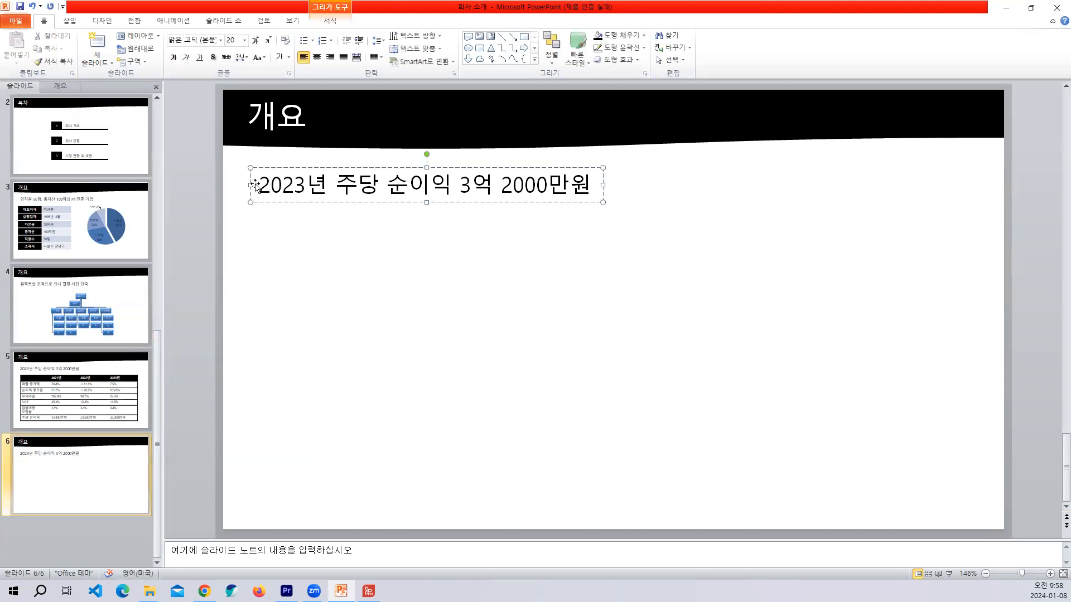
drag(258, 184, 594, 191)
text(석)
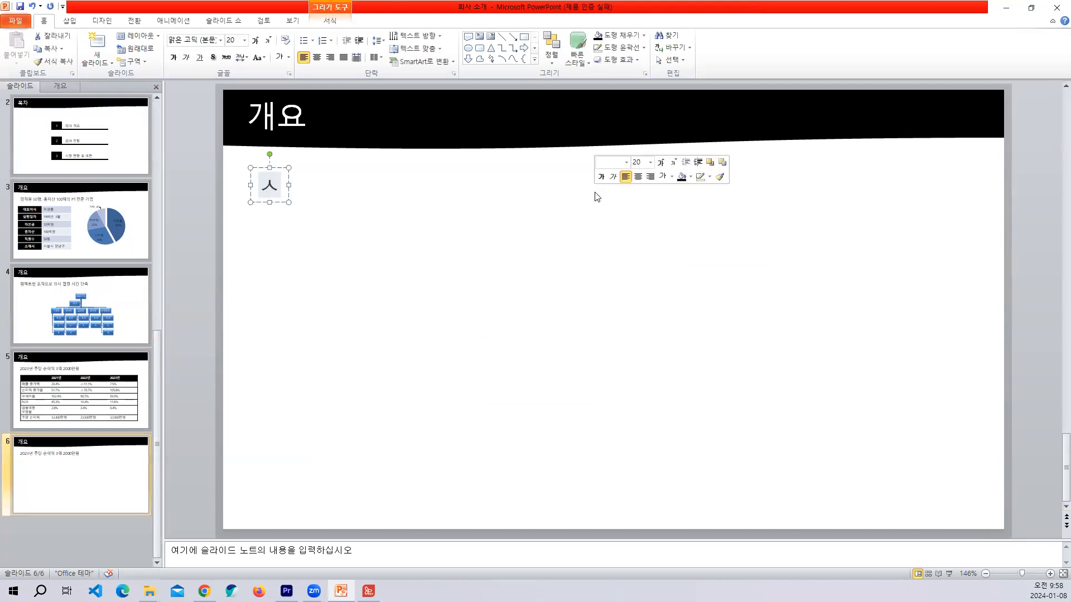
text(계 최고)
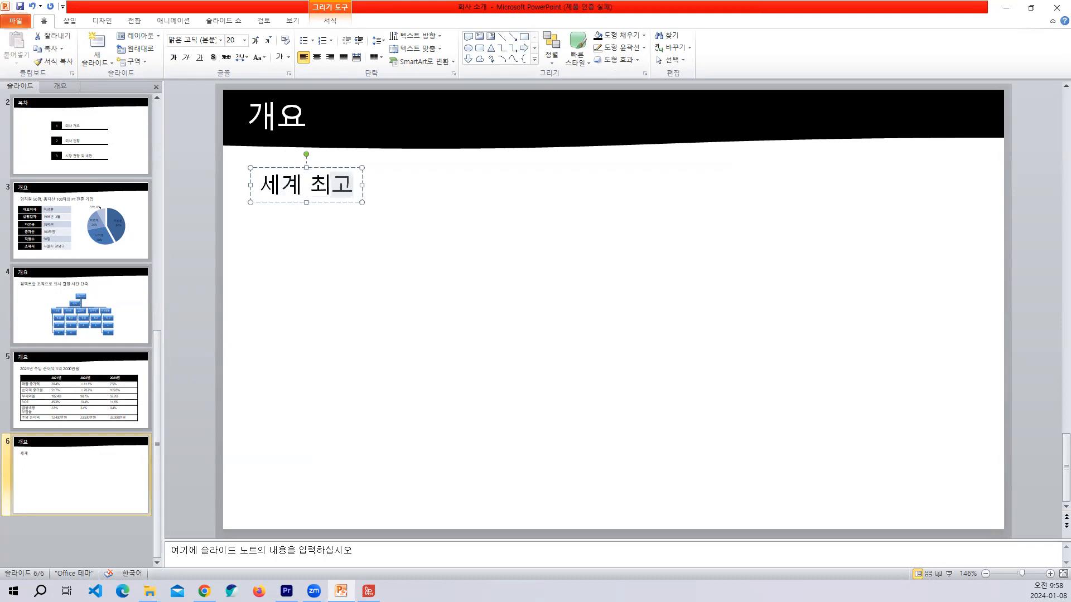
text(의 프레제)
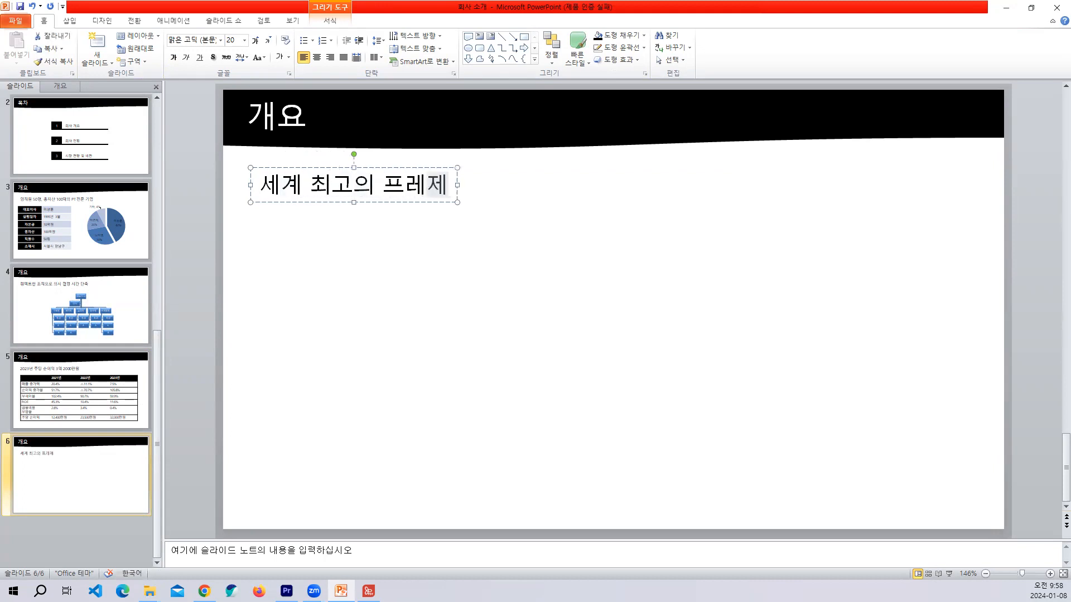
text(ㄴ테이션 ㅗ털)
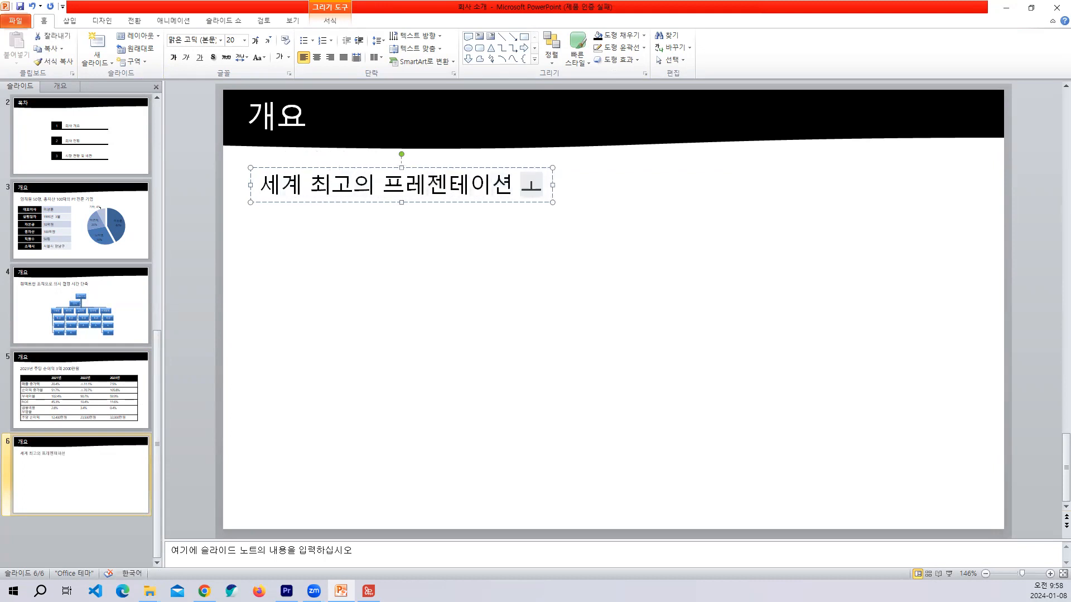
key(BackSpace)
key(BackSpace)
text(포터)
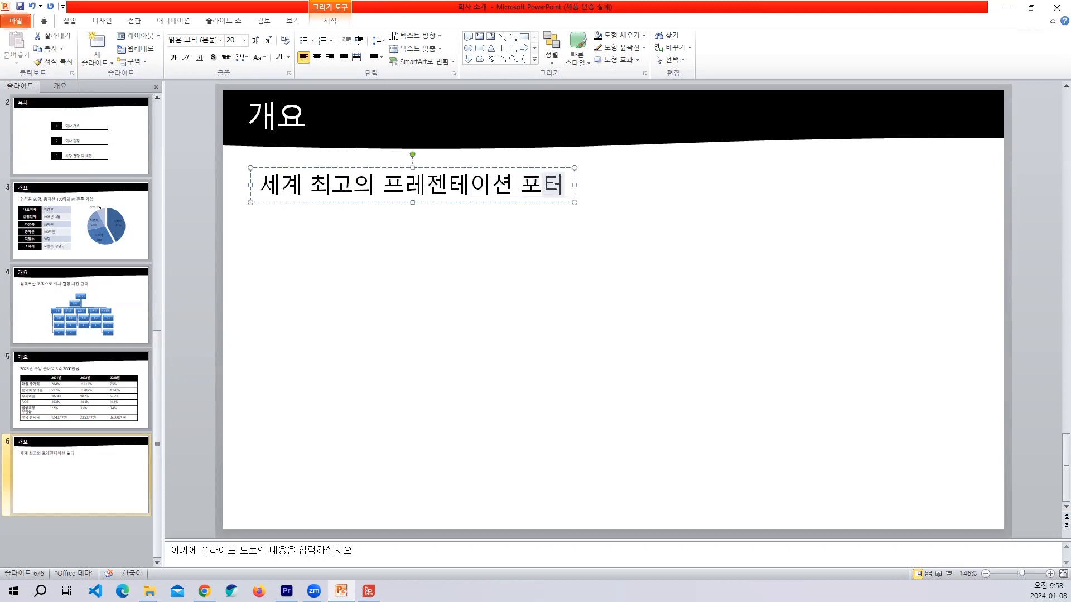
text(을 꿈꾸며!)
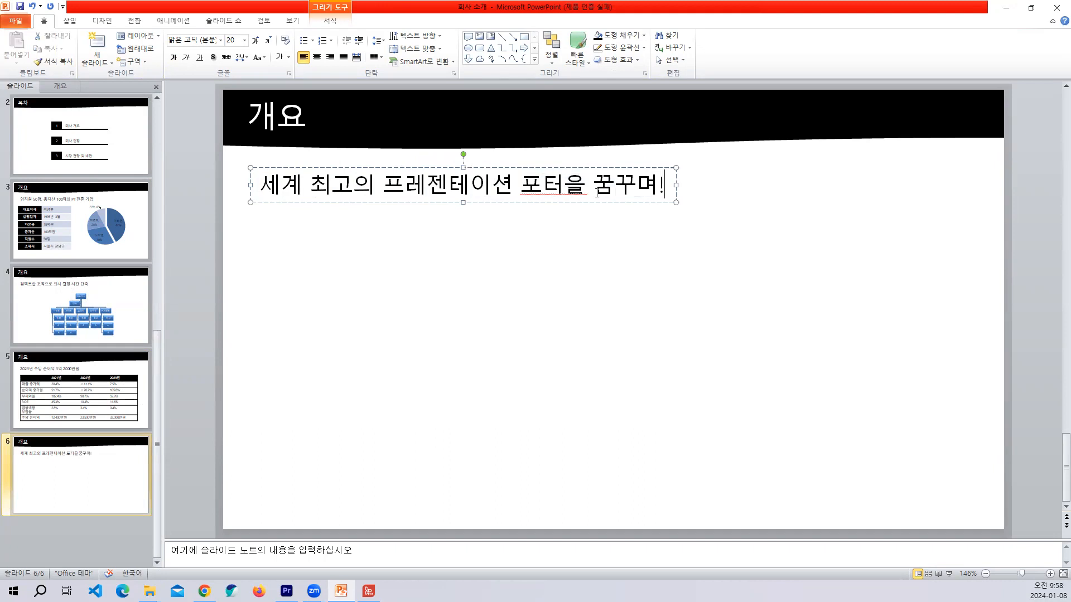
Change the title of the sixth slide to 주요사업.
double_click(300, 115)
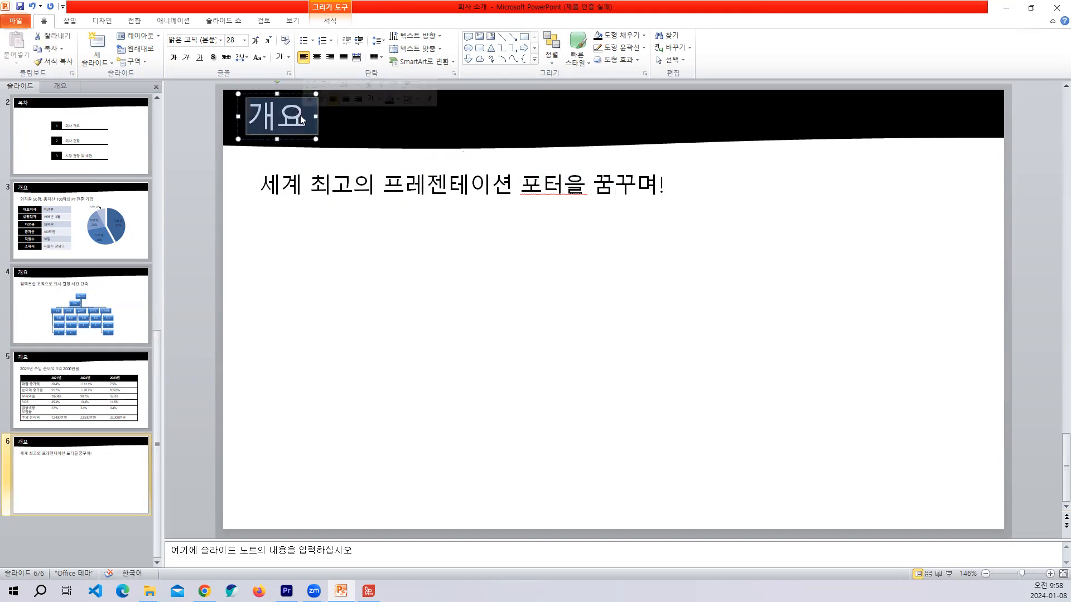
text(주요사업)
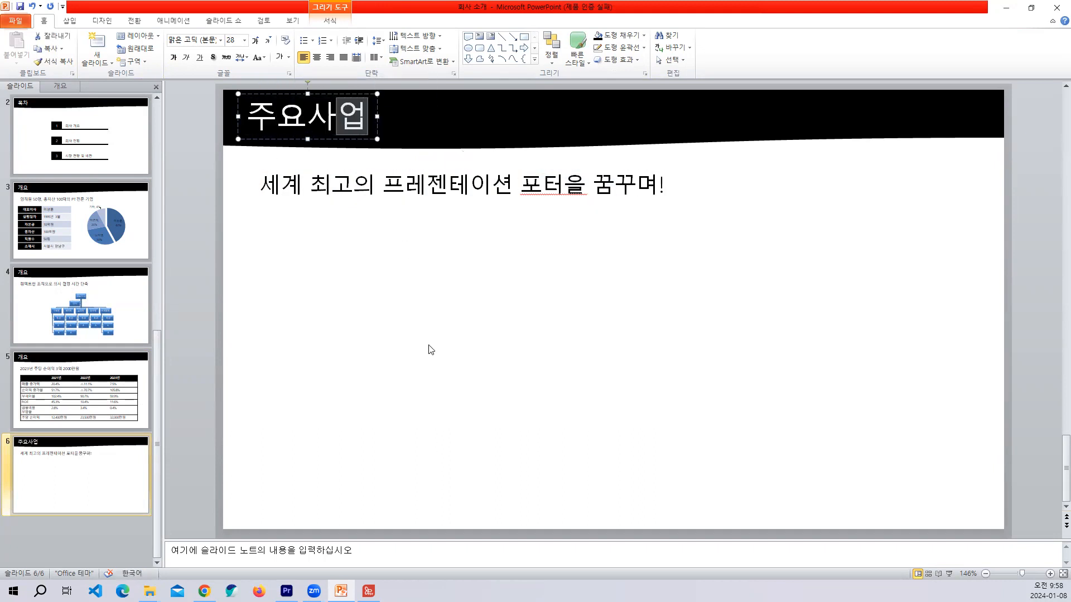
click(431, 350)
Insert a 제목 있는 행렬형 SmartArt graphic from the 행렬형 category on the 주요사업 slide.
click(69, 21)
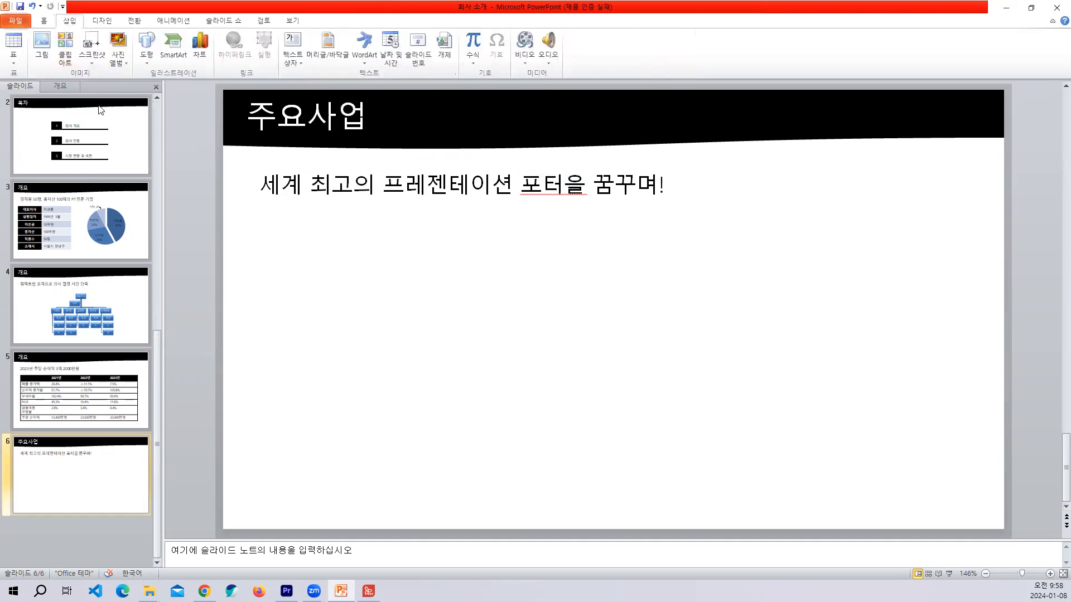
click(173, 45)
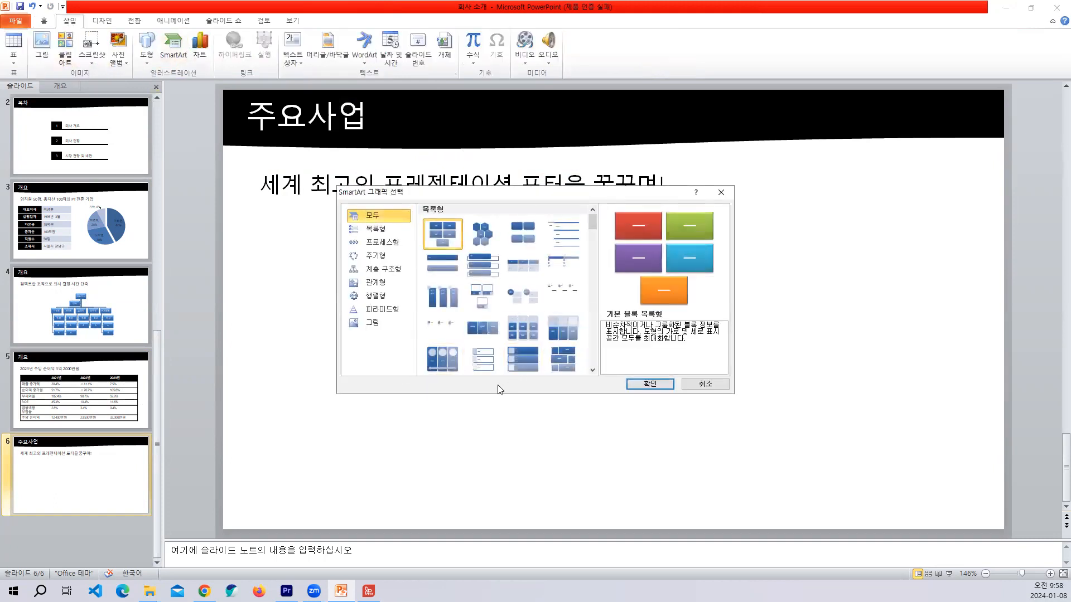
click(593, 370)
drag(594, 373, 592, 372)
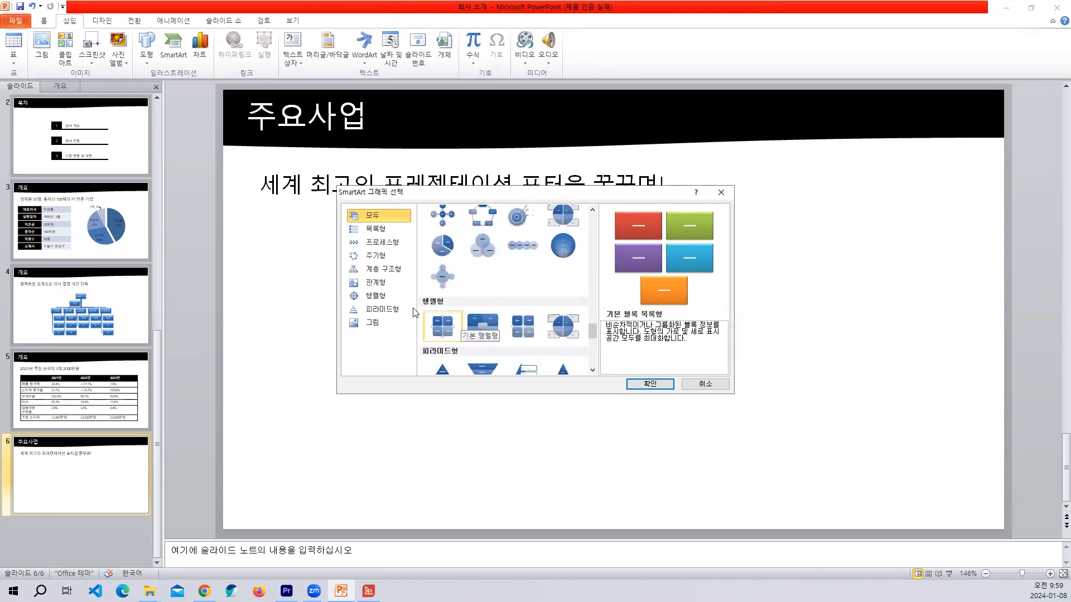
click(375, 296)
click(481, 226)
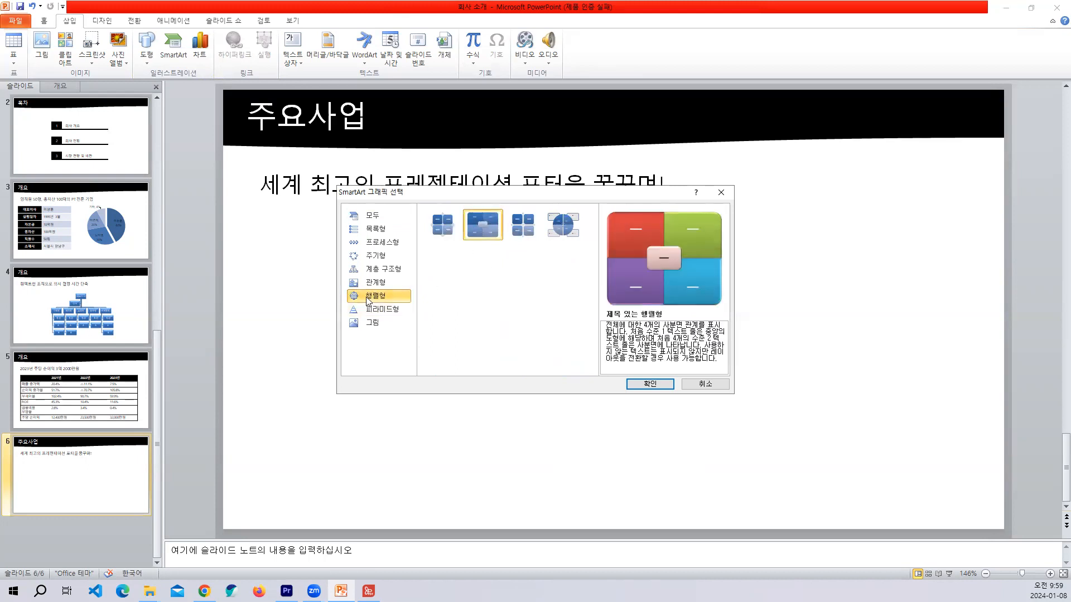
click(638, 386)
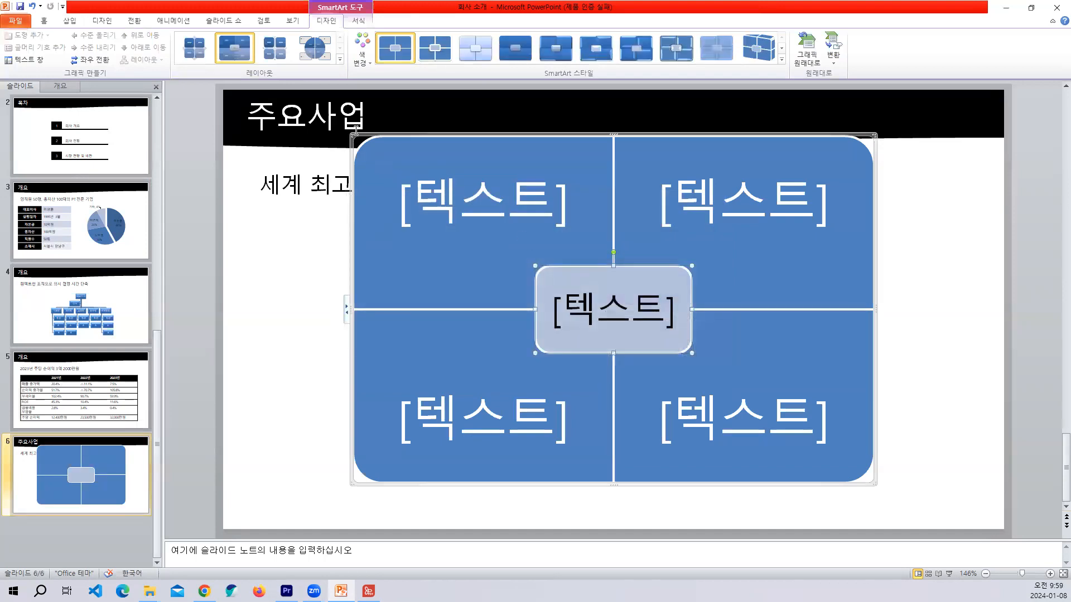
Resize the matrix graphic to fit the area below the subtitle and open its text pane.
drag(350, 134, 384, 228)
drag(385, 351, 309, 355)
click(302, 355)
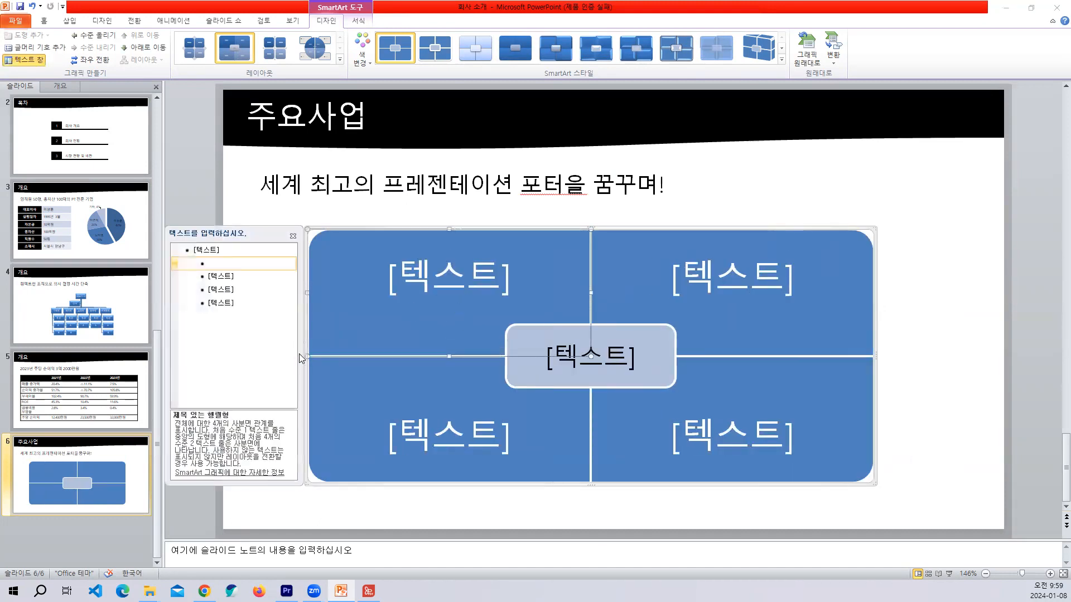